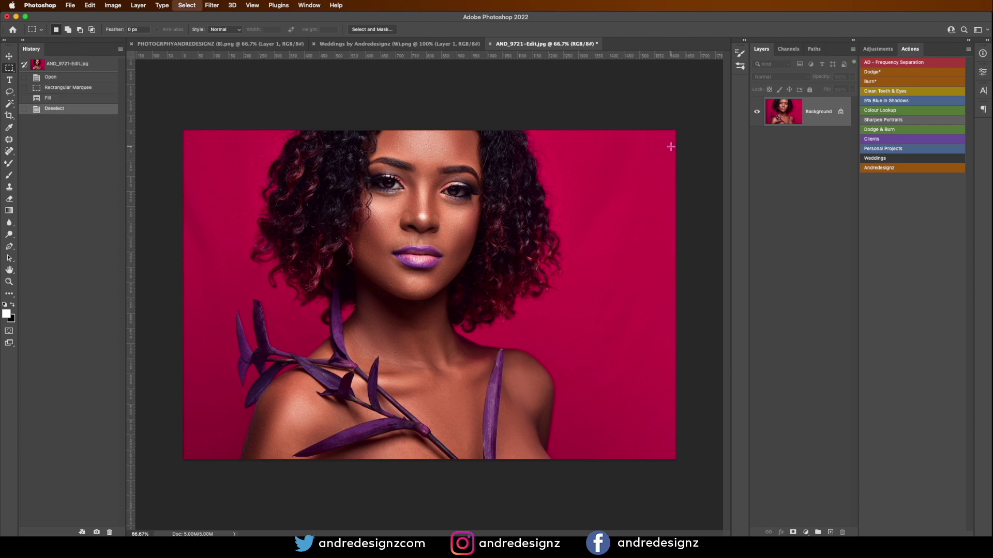
Step: Copy the white Weddings by Andredesignz logo into the portrait document, scale it down and place it in the photo's lower-left corner
click(359, 45)
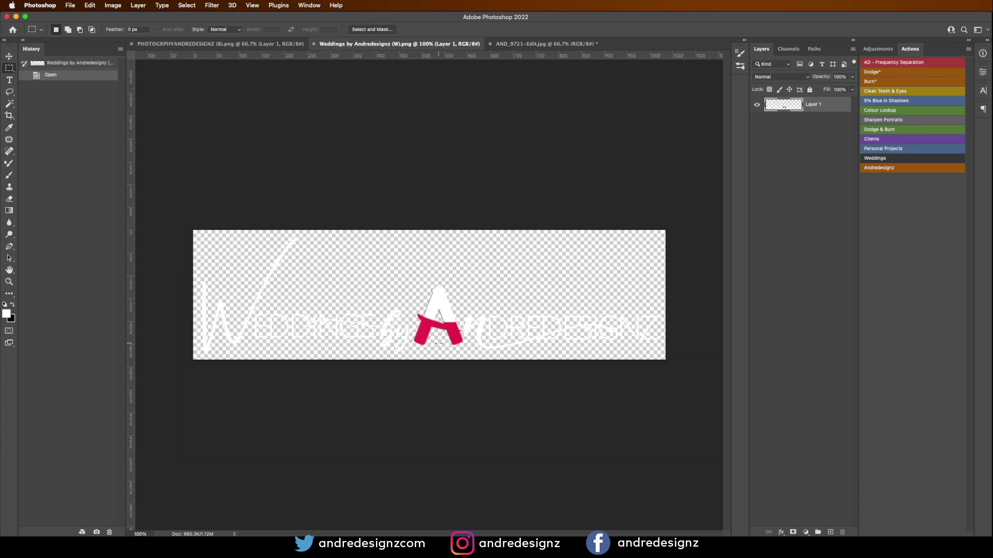
key(v)
drag(442, 316, 398, 330)
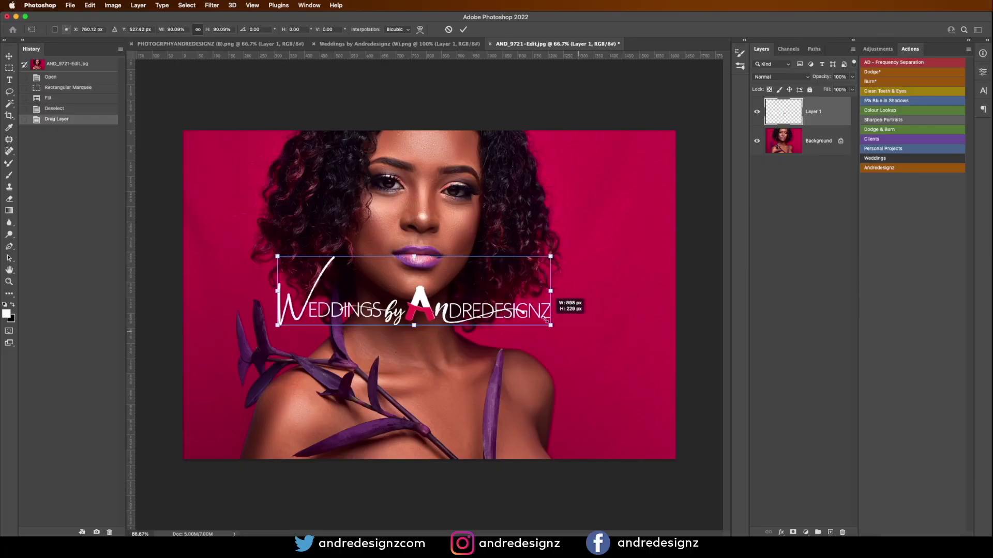
drag(583, 337, 265, 451)
key(Return)
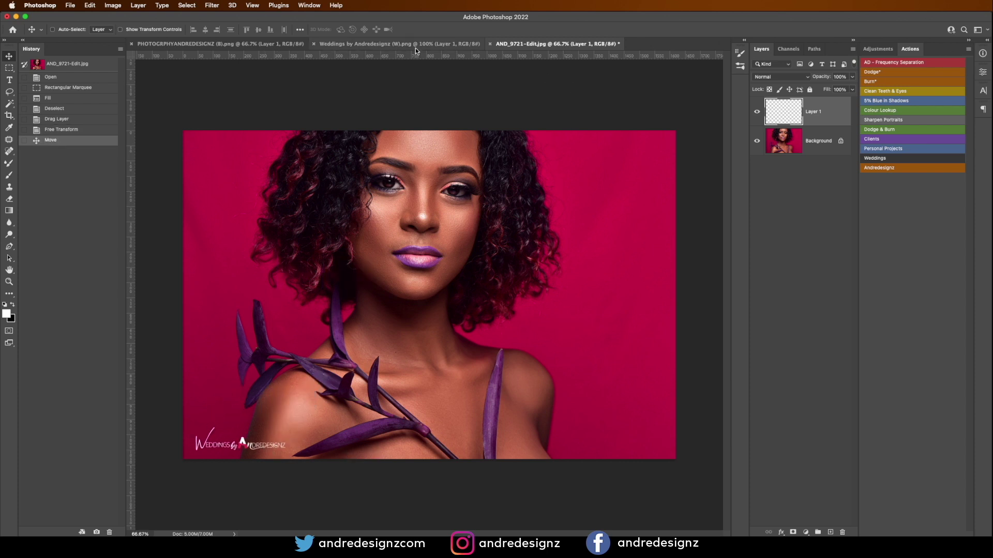
Step: Copy the black Photography by Andredesignz logo into the portrait document, scale it down and place it in the photo's lower-right corner
click(217, 44)
drag(428, 323, 486, 401)
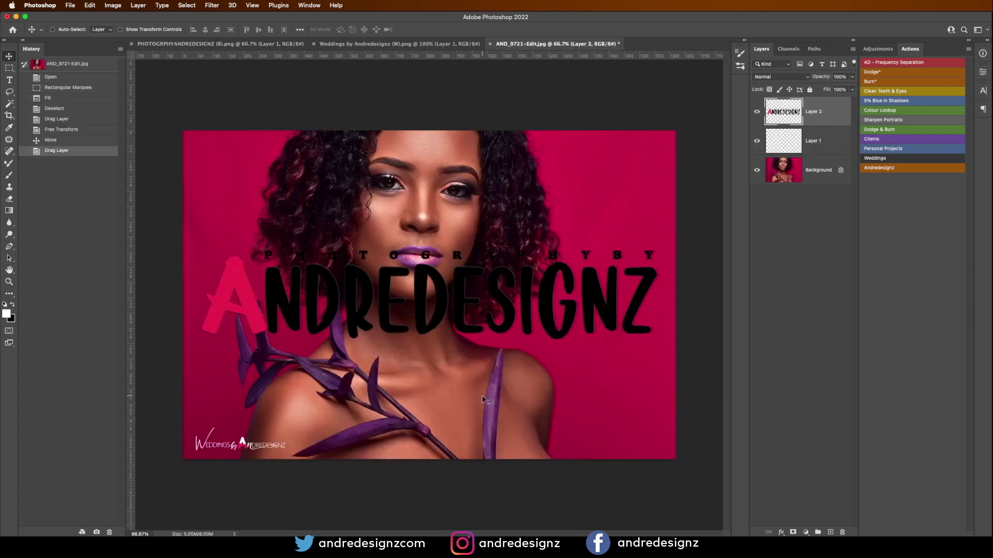
key(ctrl+t)
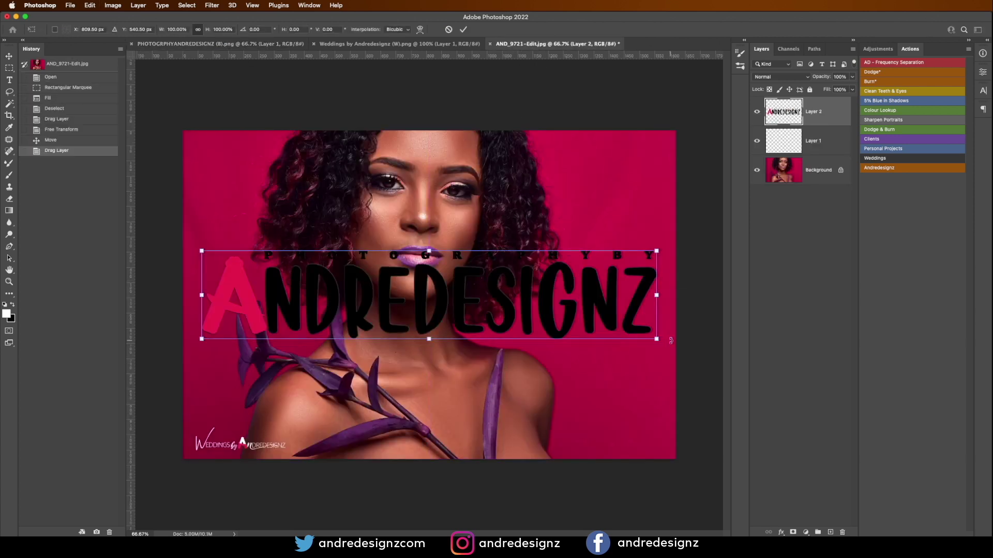
drag(657, 339, 643, 448)
key(Return)
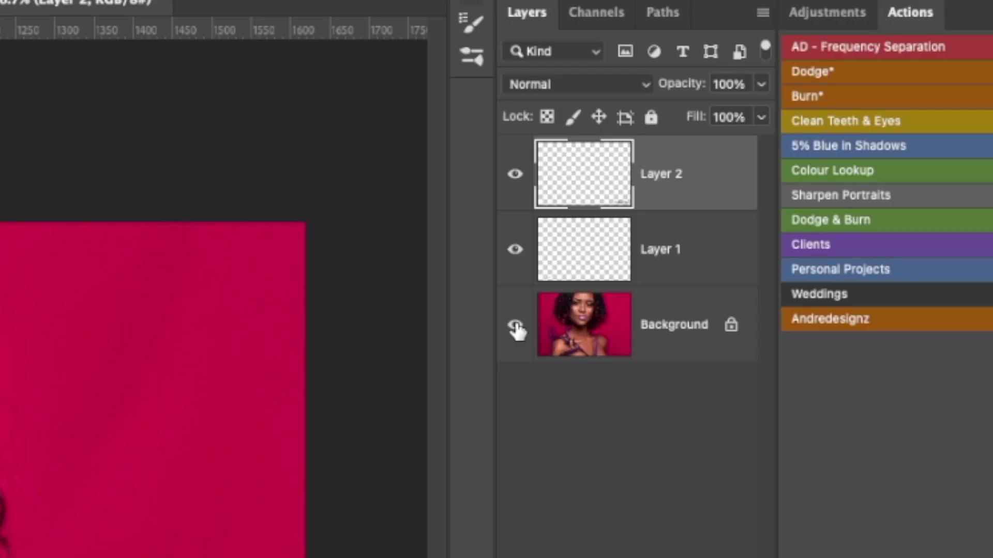
Step: Hide the Background layer and export the two logos as a transparent PNG named "Two logos" to the Desktop
click(757, 171)
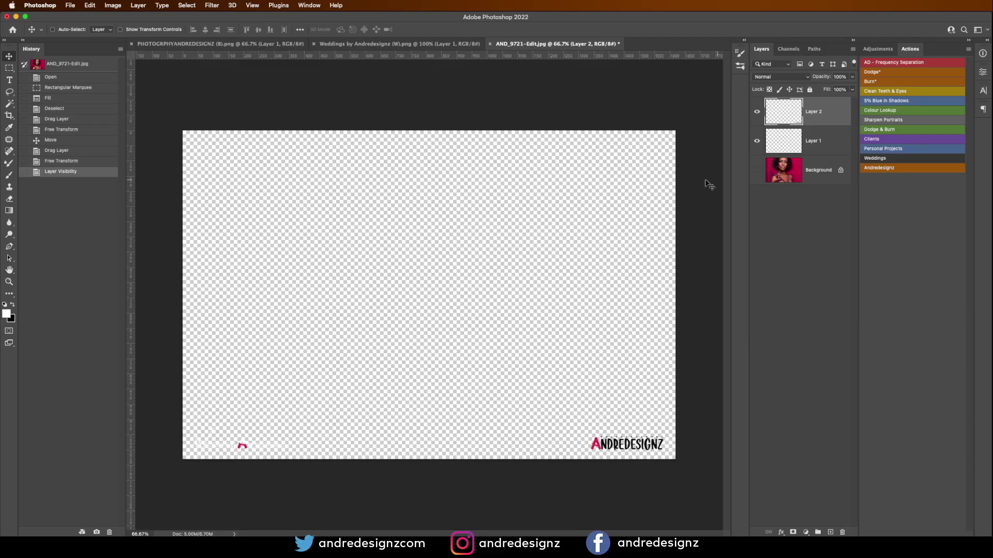
click(74, 5)
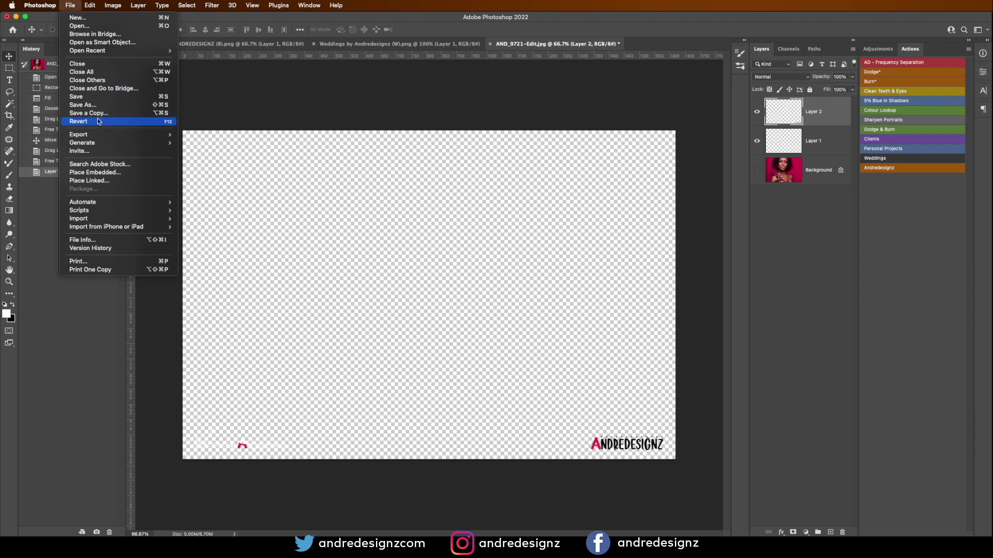
mouse_move(111, 137)
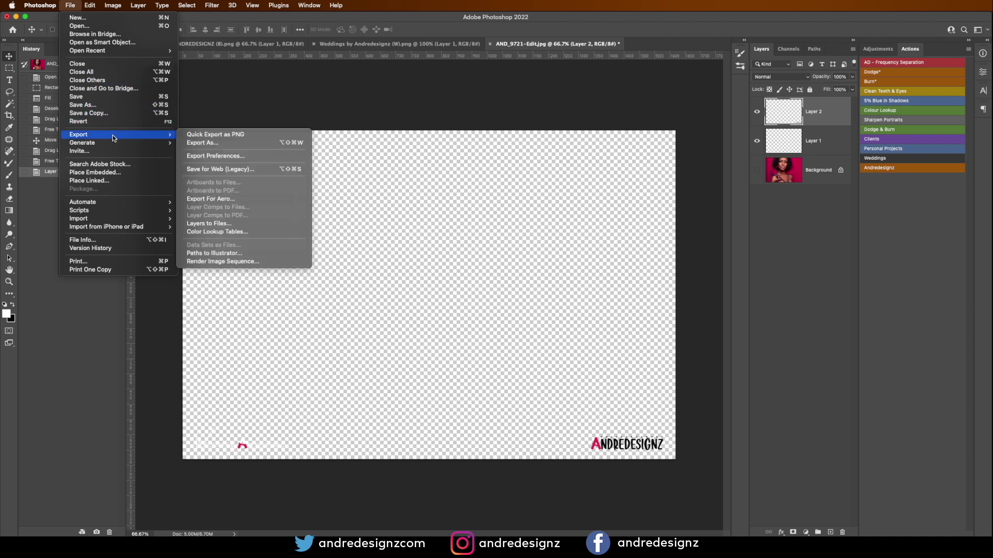
click(203, 142)
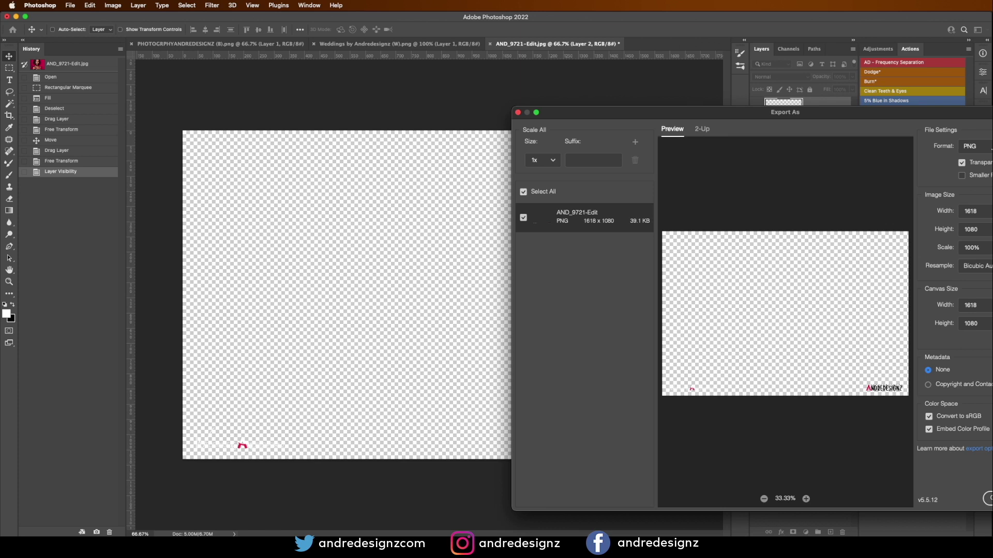
click(986, 149)
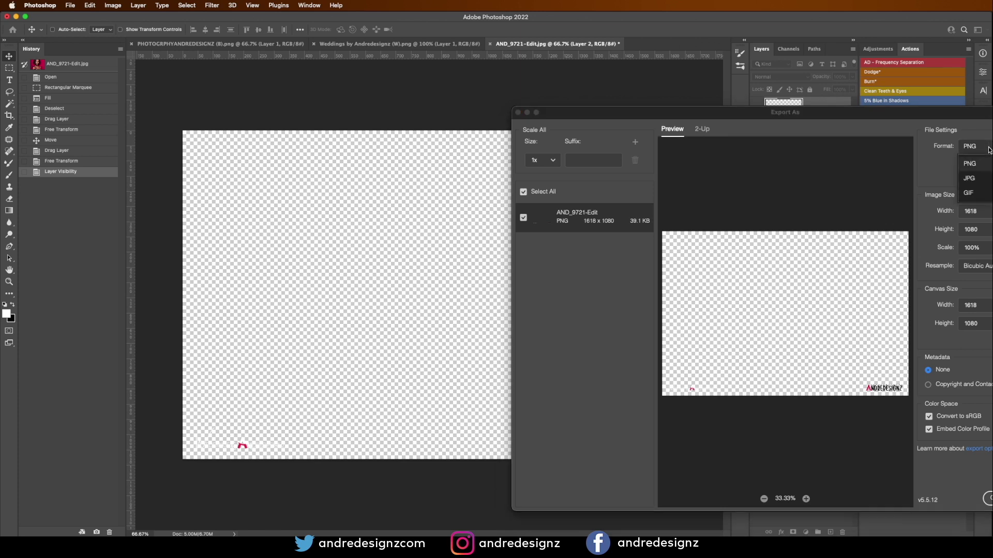
click(990, 149)
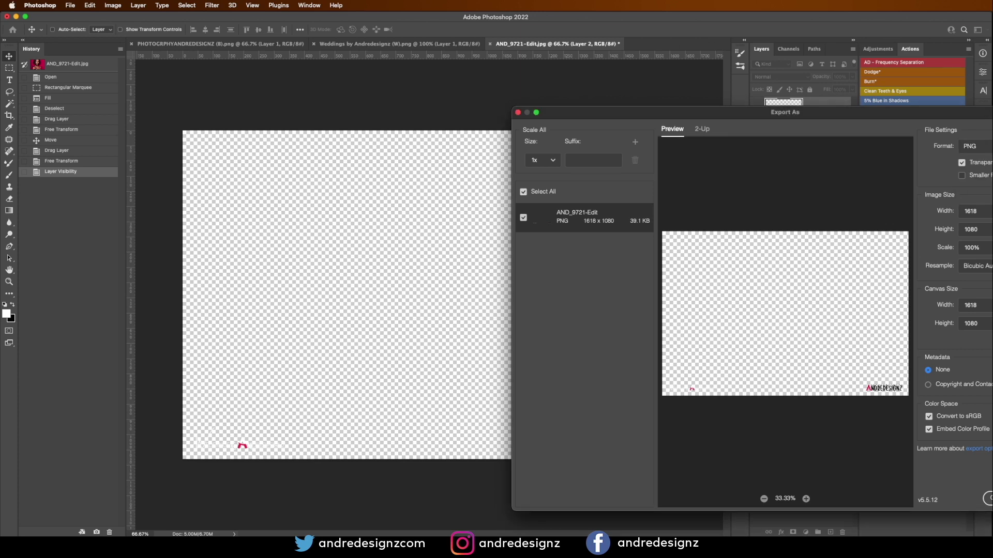
key(Return)
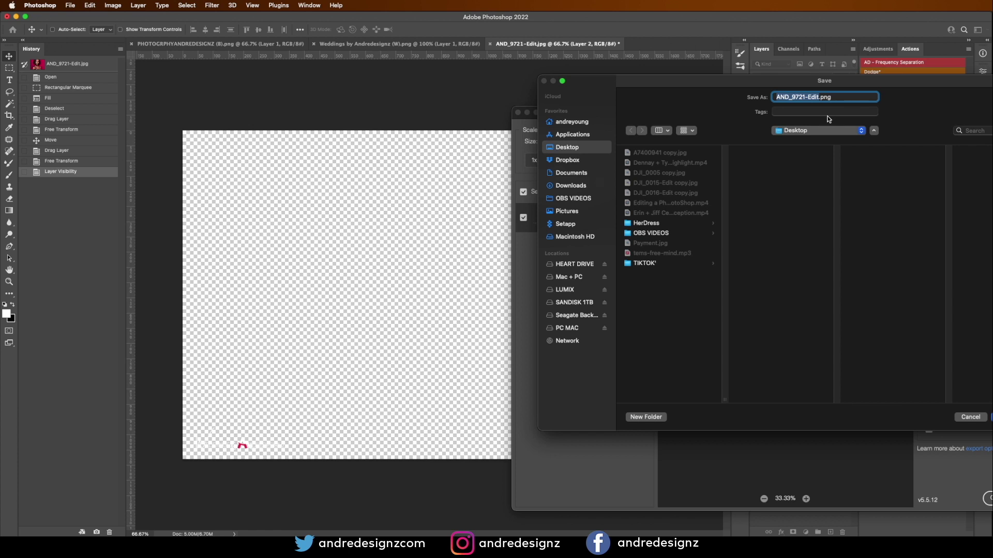
text(Two logos)
key(Return)
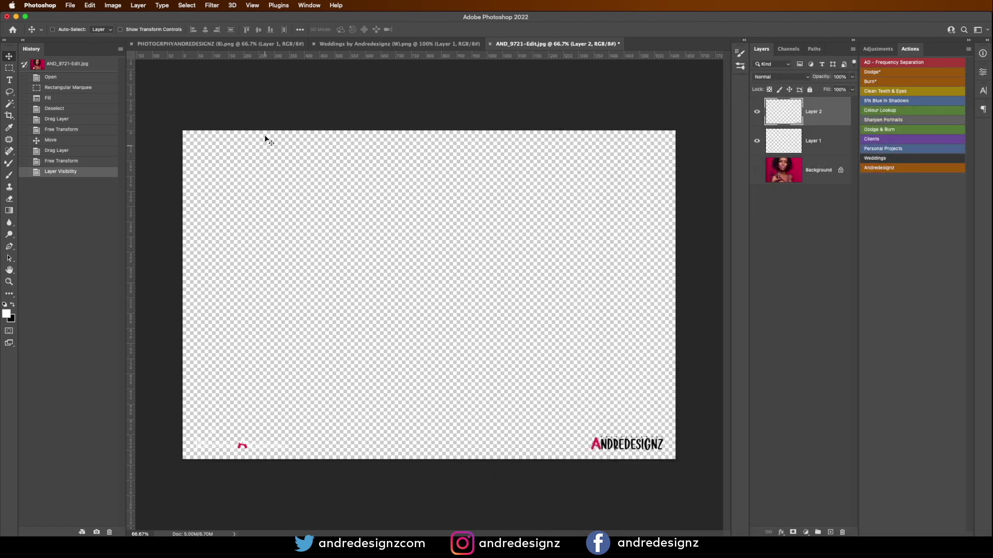
Step: Switch to Lightroom Classic and show the filmstrip of imported photos
click(16, 17)
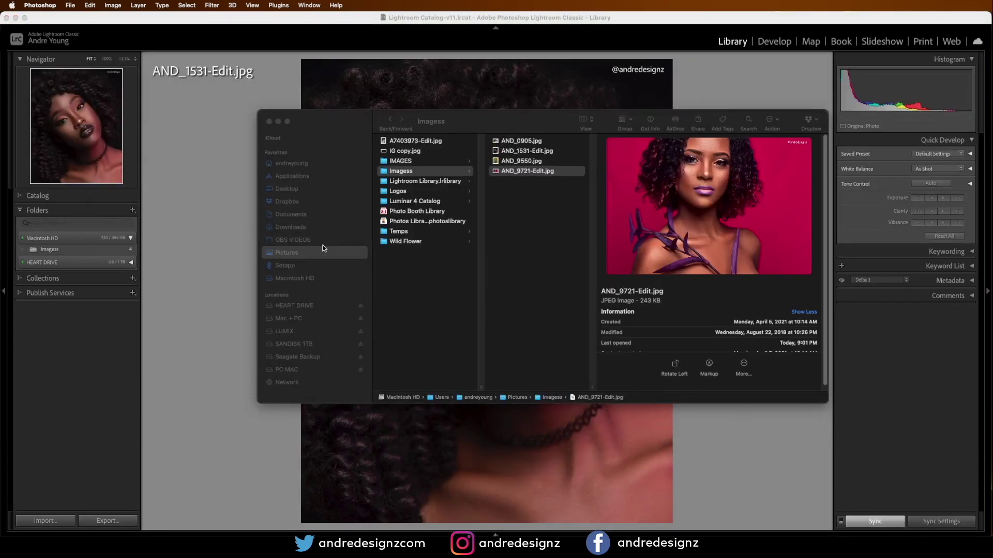
click(191, 200)
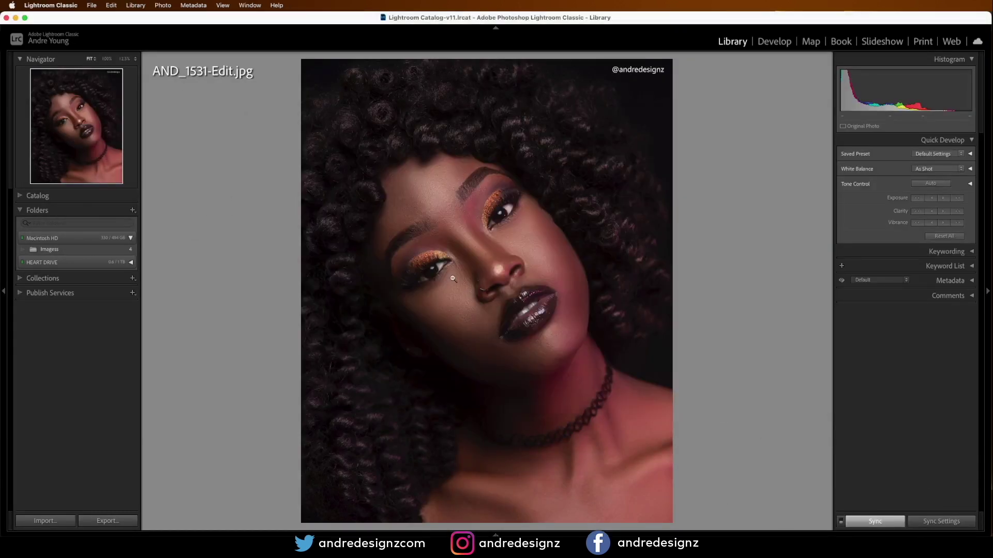
click(495, 535)
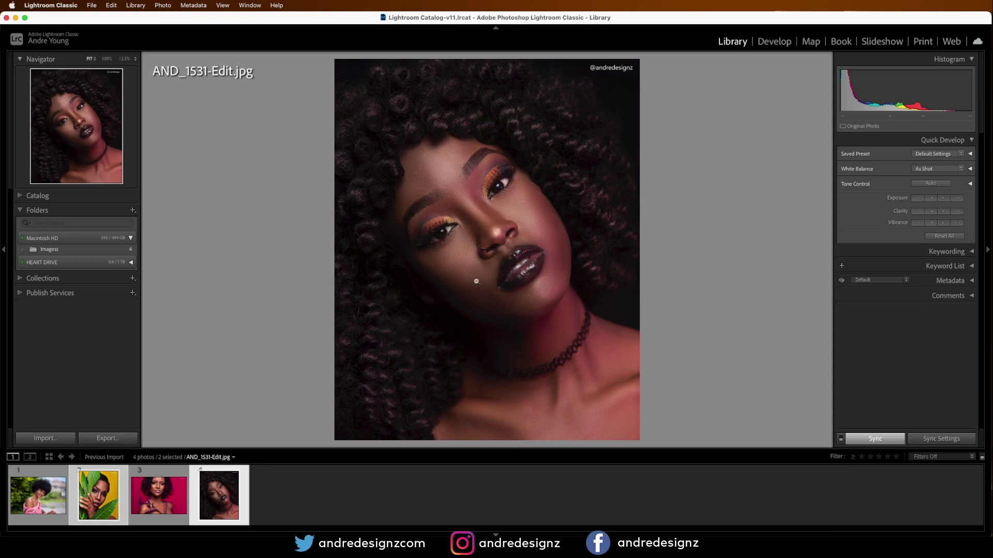
Step: Look through the four imported photos one after another to compare them
click(38, 496)
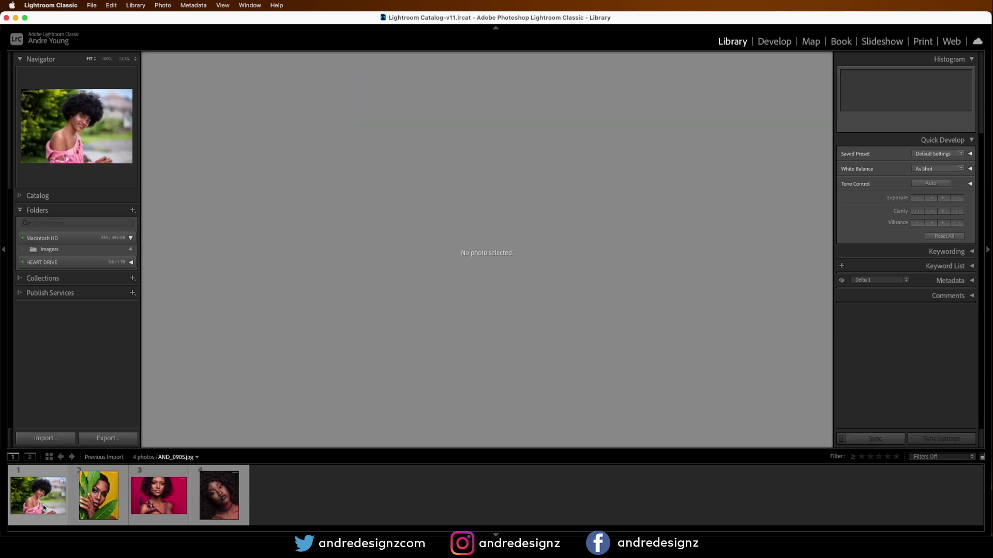
click(103, 506)
click(159, 496)
click(219, 496)
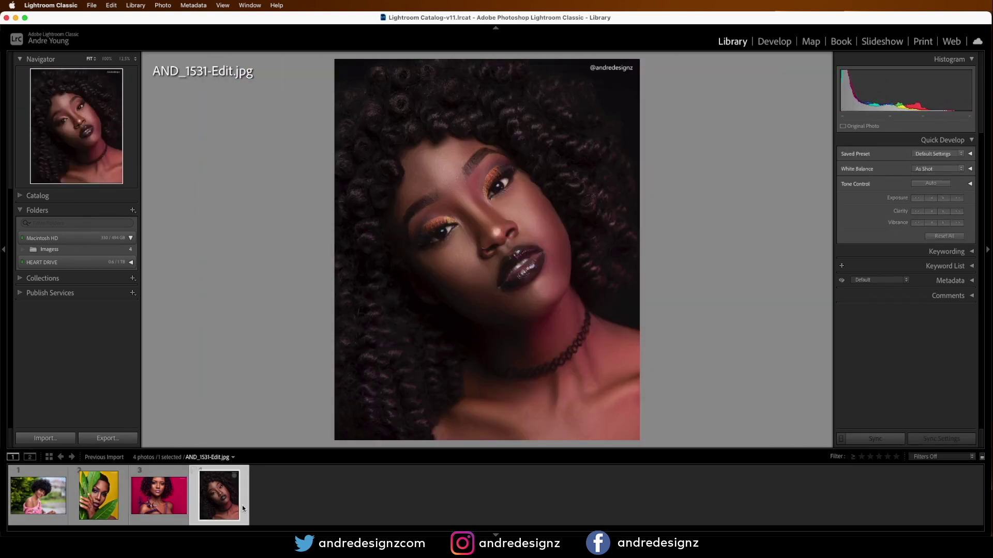
click(16, 508)
click(98, 495)
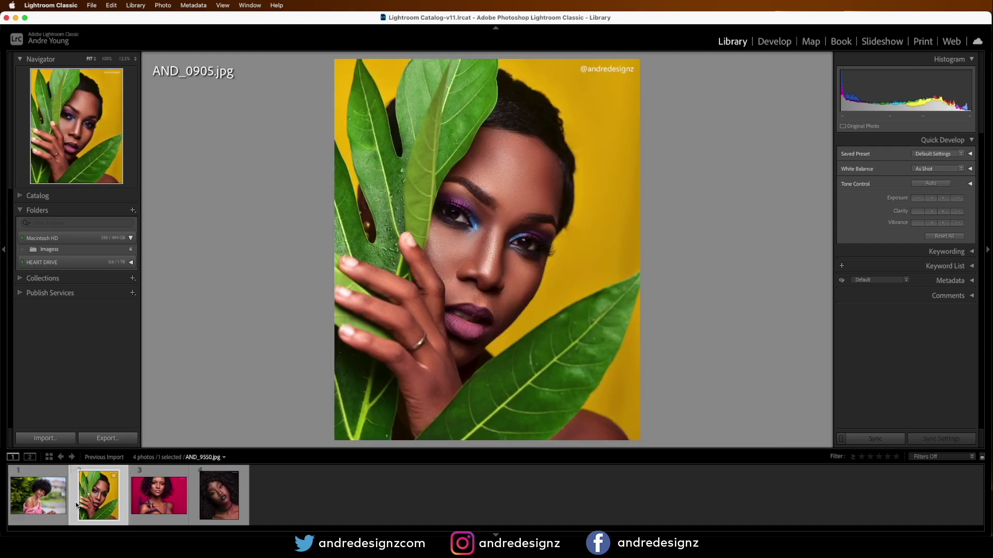
click(159, 495)
click(242, 499)
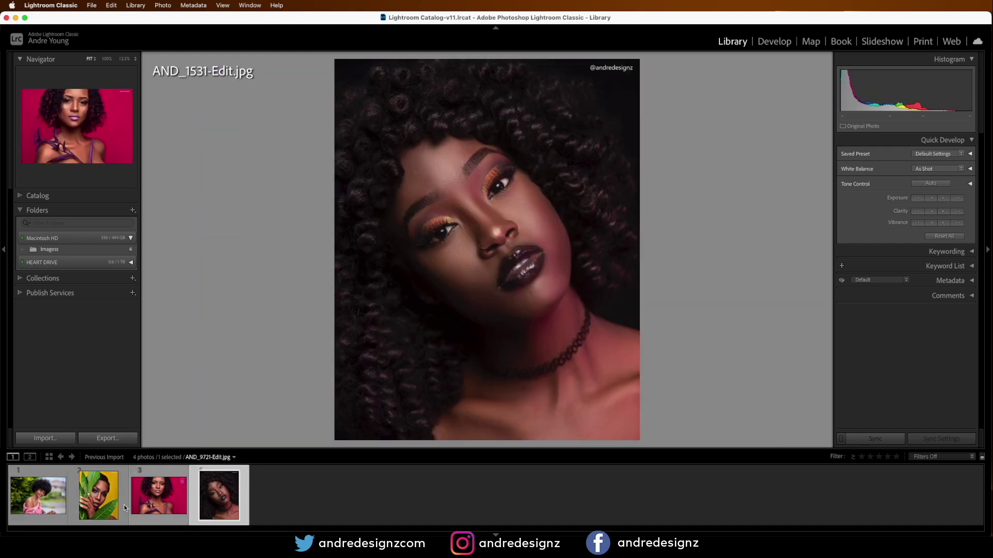
Step: Select the photos AND_0905.jpg and AND_9721-Edit.jpg together and open their export settings
click(33, 505)
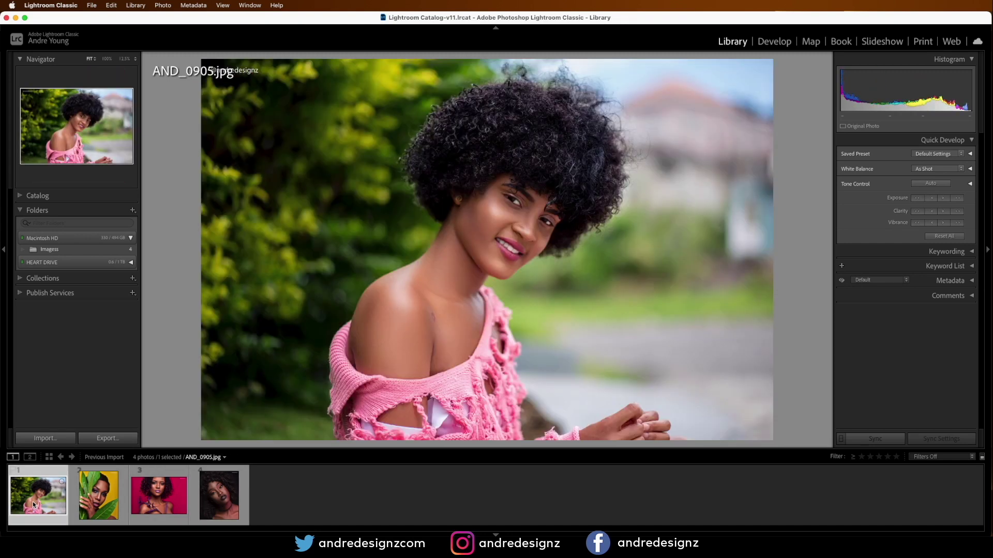
super+click(159, 509)
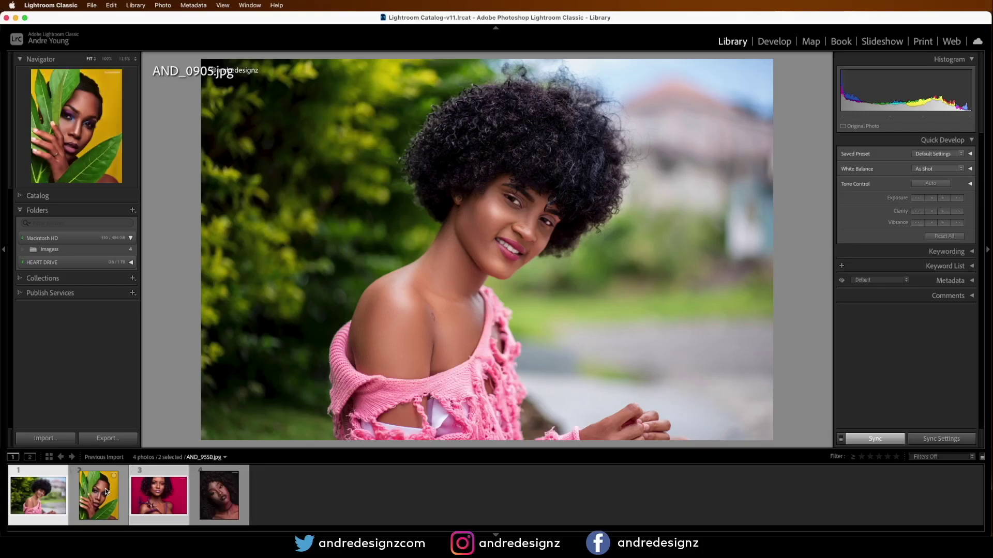
click(121, 440)
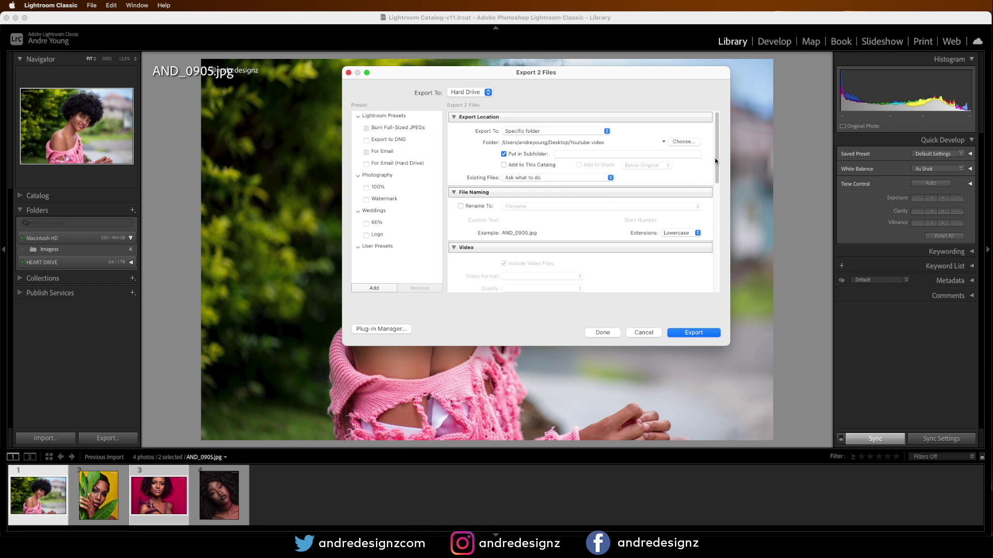
Step: Open the watermark editor from the export's watermarking options
drag(717, 188, 716, 287)
click(534, 242)
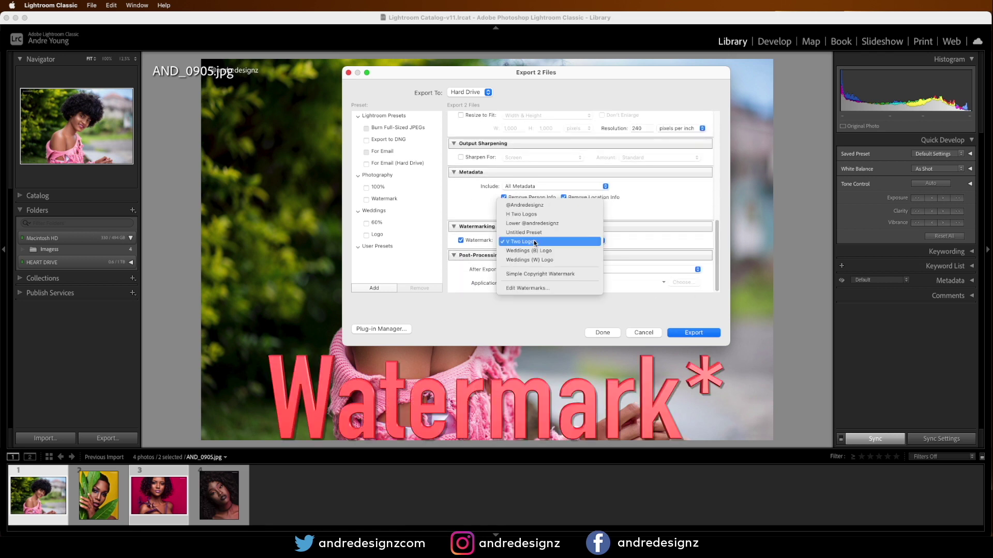
click(535, 288)
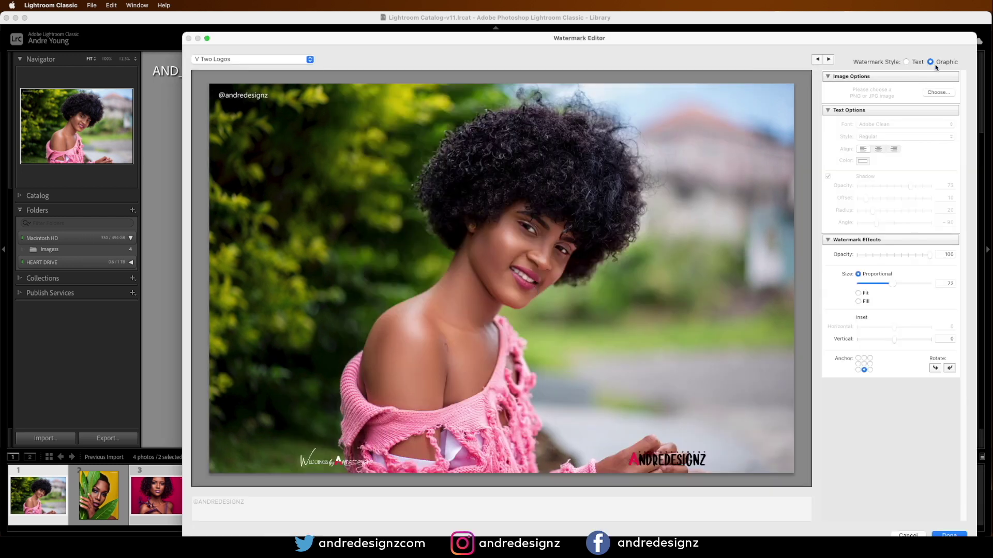
Step: Load Two logos.png from the Desktop as the graphic for the V Two Logos watermark
click(937, 93)
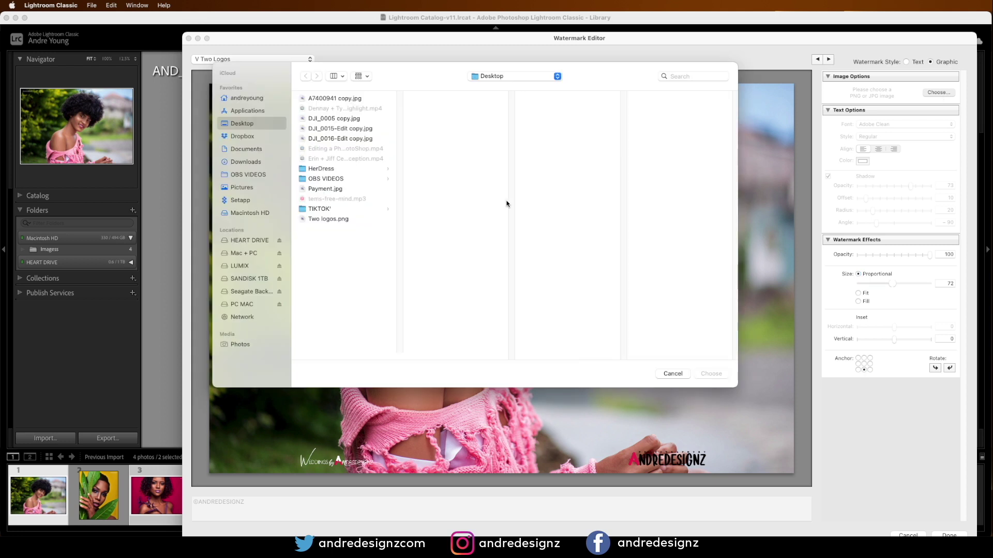
click(336, 219)
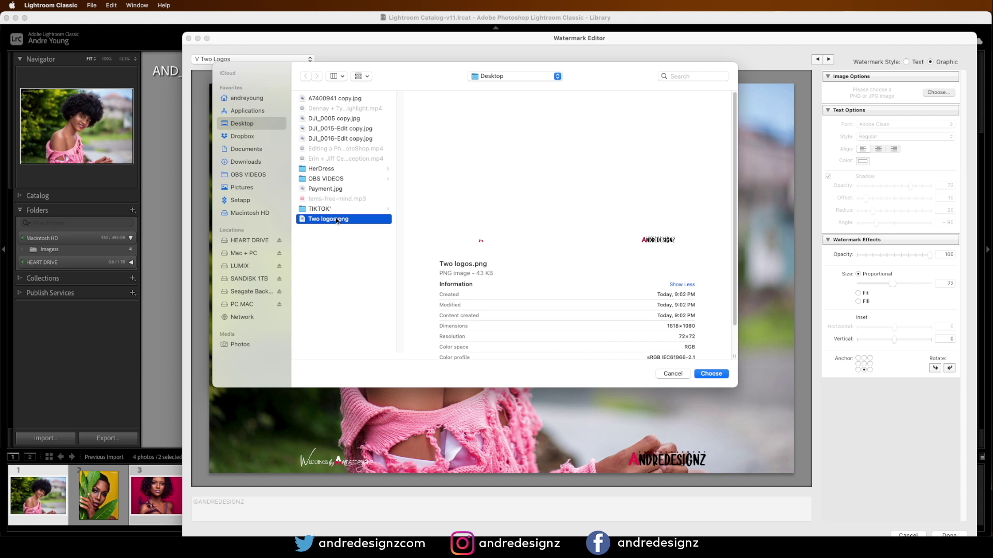
click(722, 373)
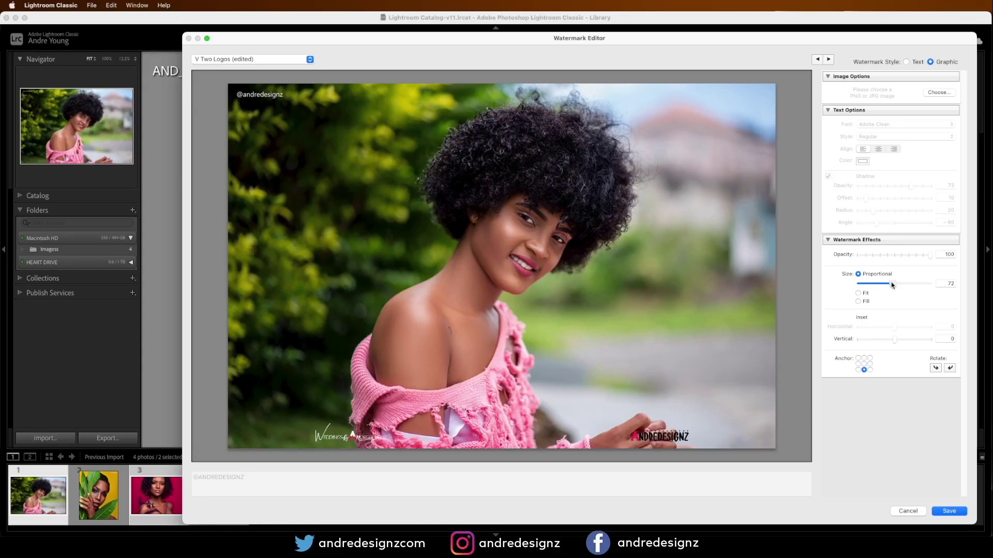
Step: Set the watermark's proportional size to 73, and try a lower opacity before setting it to 100
drag(892, 282, 893, 283)
drag(930, 257, 728, 260)
drag(918, 253, 931, 254)
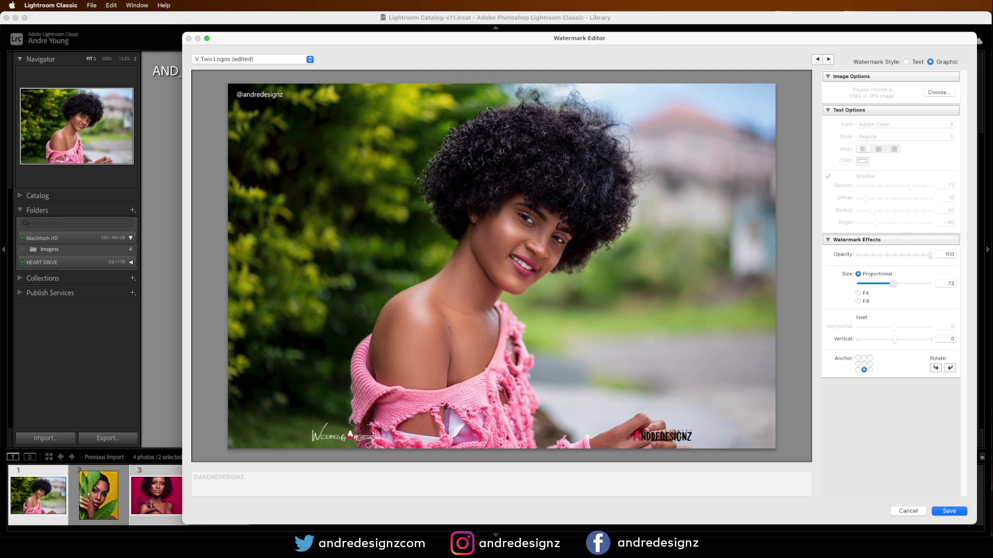
Step: Try anchoring the watermark at the photo's bottom left, bottom right and centre, and return the anchor to bottom centre
click(864, 370)
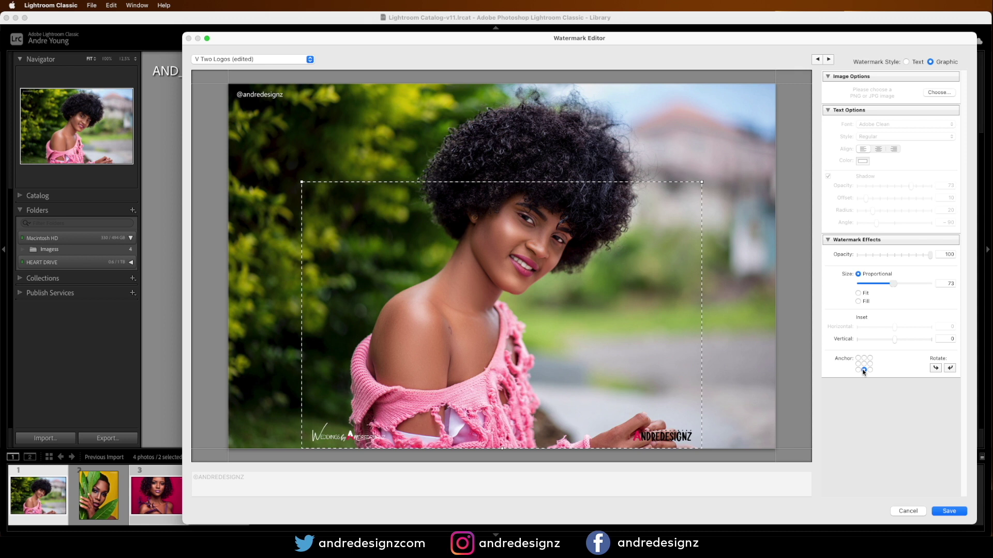
click(859, 370)
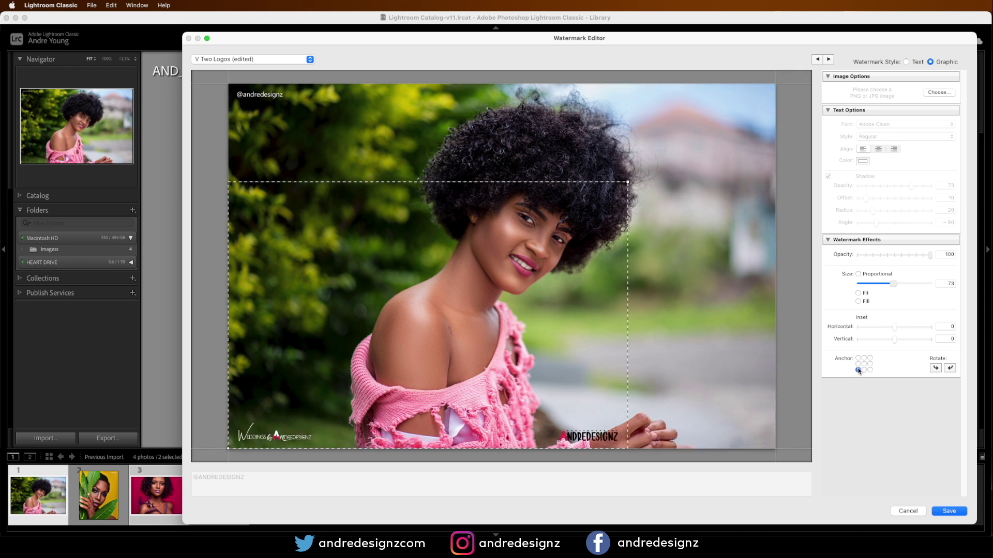
click(871, 370)
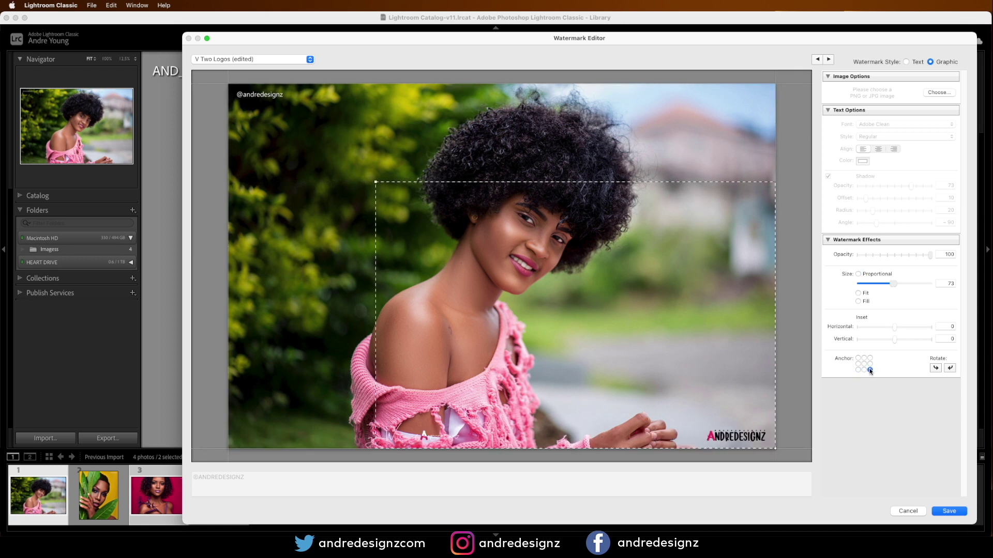
click(864, 364)
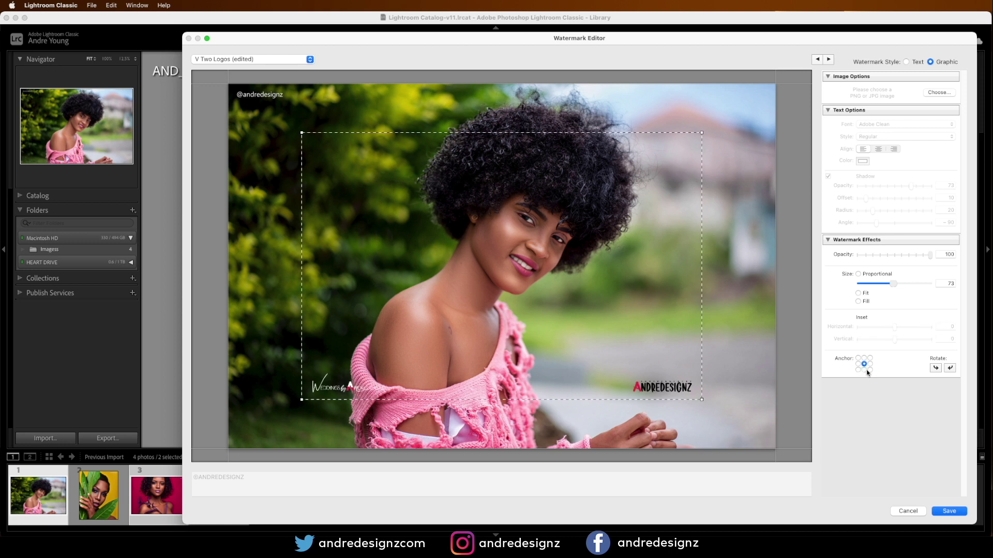
click(864, 371)
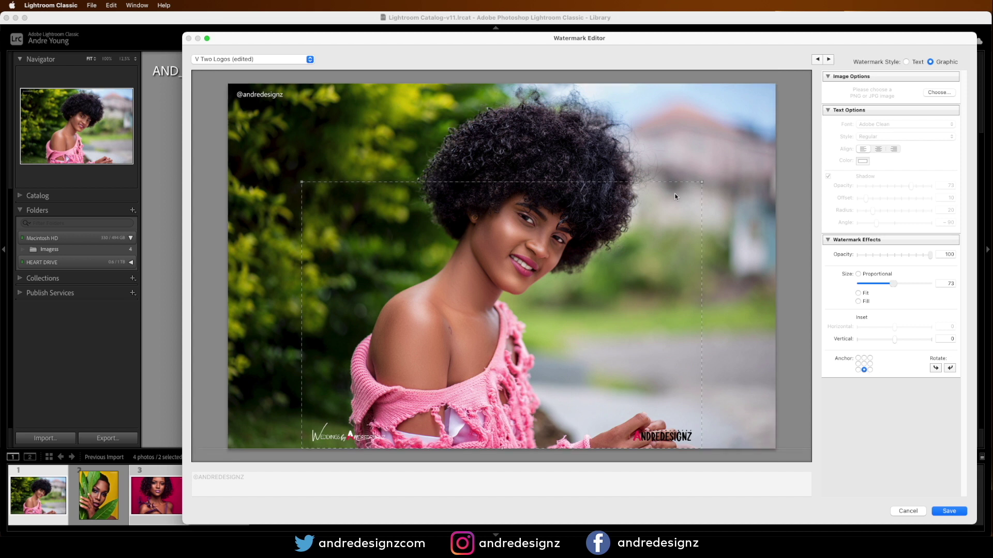
Step: Enlarge the two-logo watermark to size 102 and save it as a new watermark preset named Logos
drag(703, 182, 821, 78)
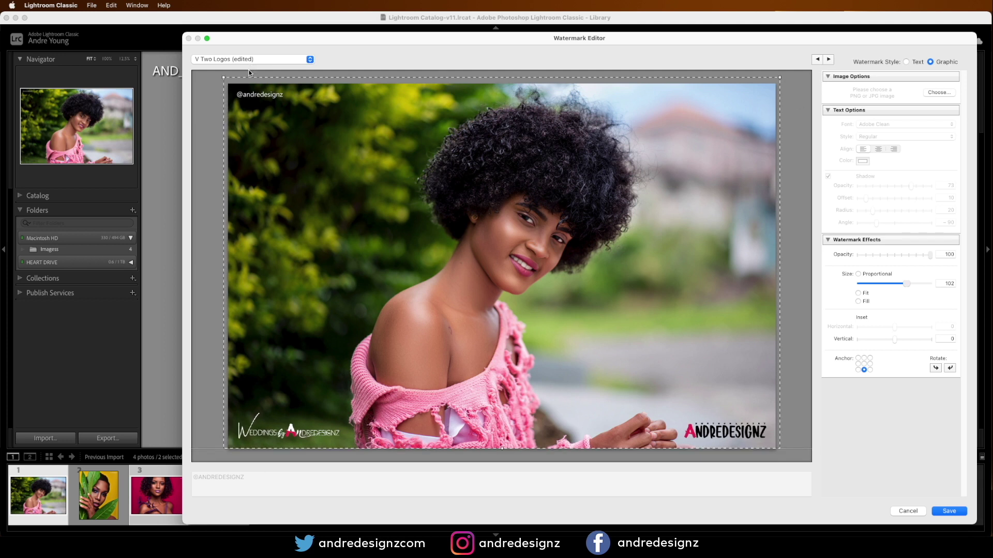
click(948, 510)
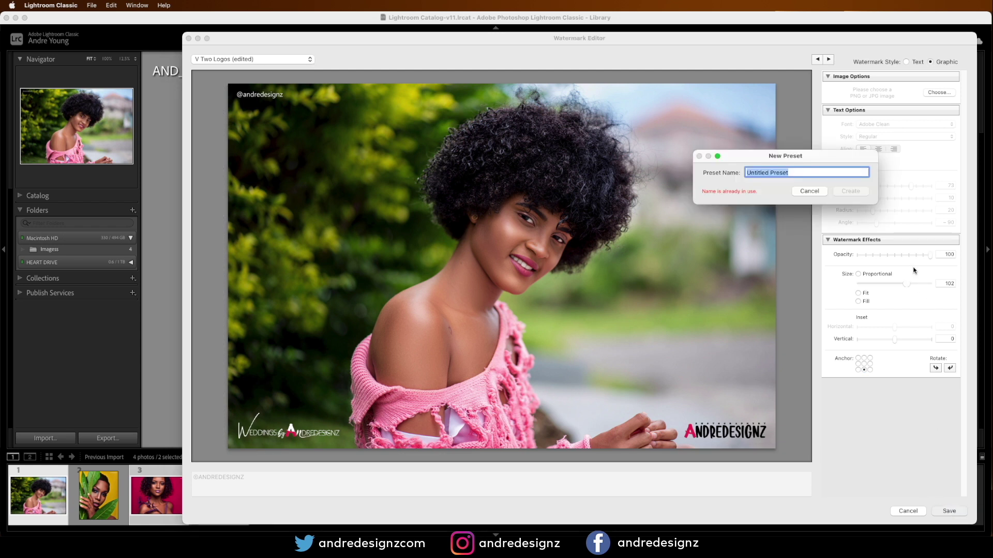
text(Loge)
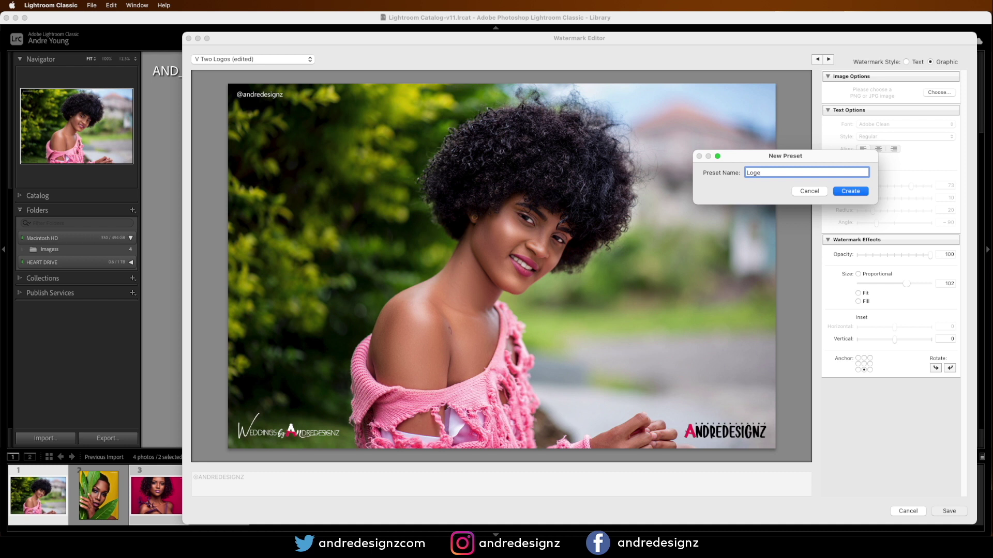
text(goes)
key(BackSpace)
key(BackSpace)
text(s)
click(848, 191)
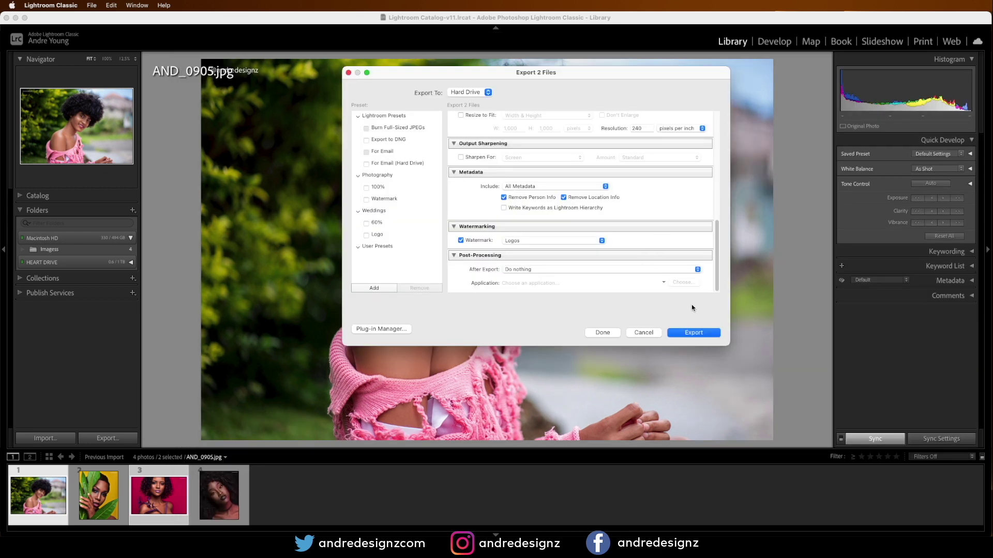
Step: Create a Youtube Images folder on the Desktop as the export destination and export the two selected photos there
scroll(706, 130, up, 8)
scroll(707, 130, up, 2)
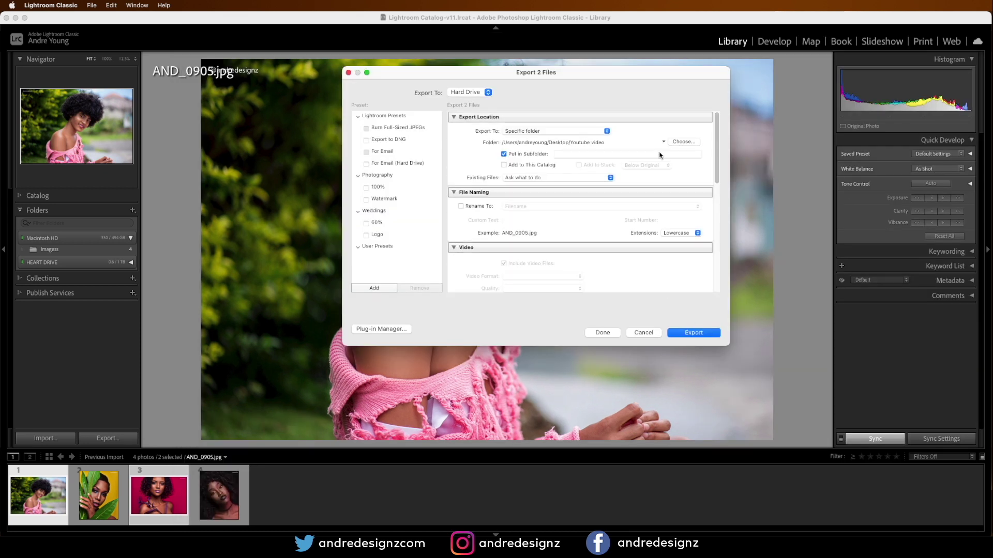
click(680, 139)
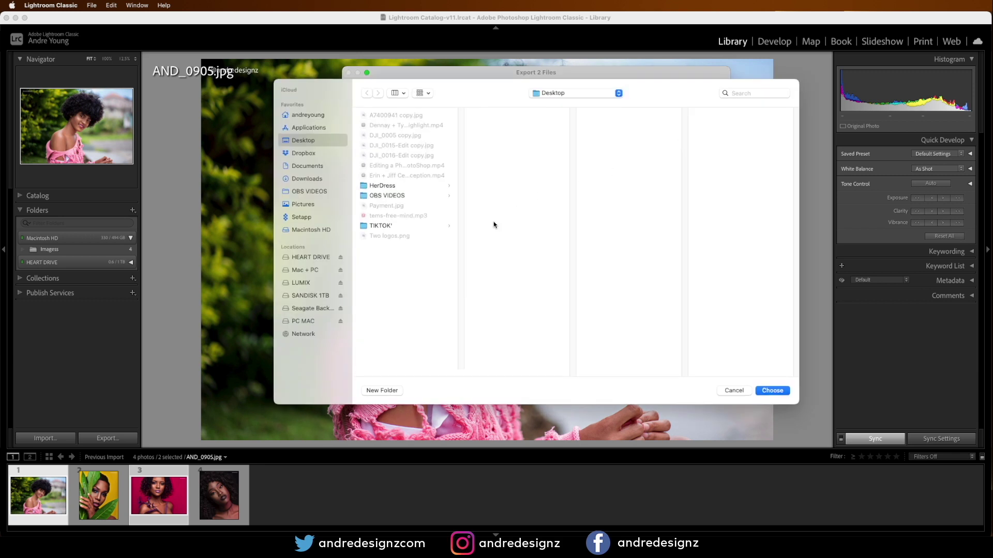
click(383, 391)
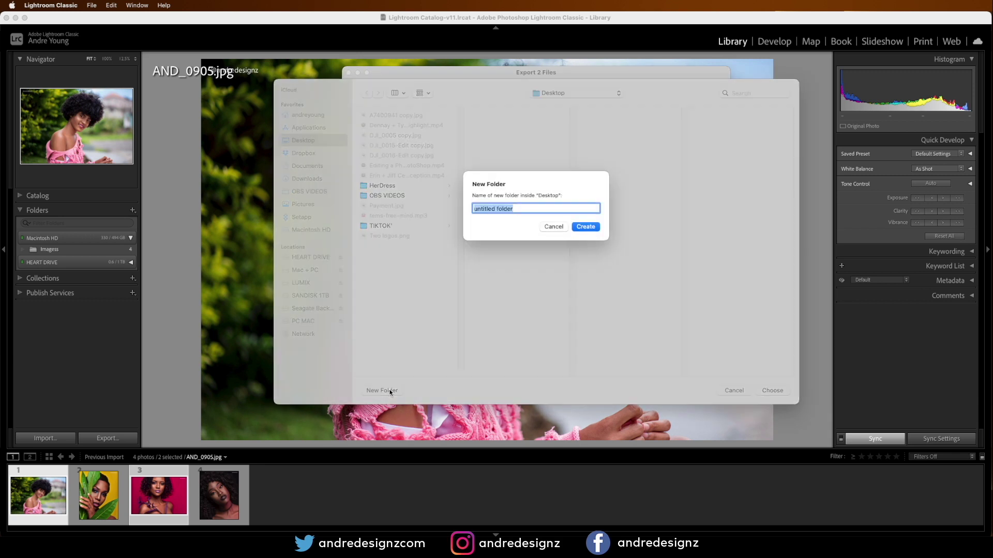
text(Youtube Images)
click(591, 225)
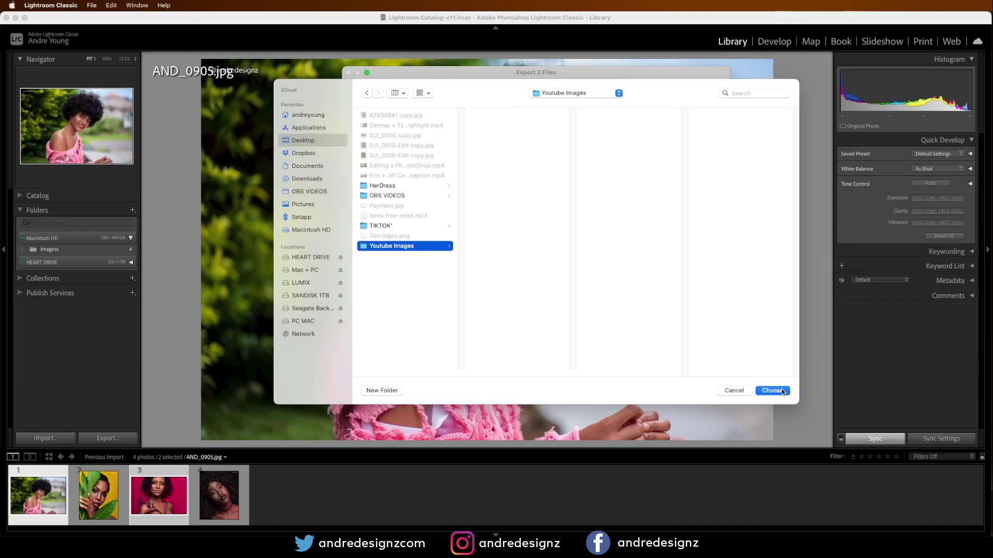
click(781, 391)
click(707, 333)
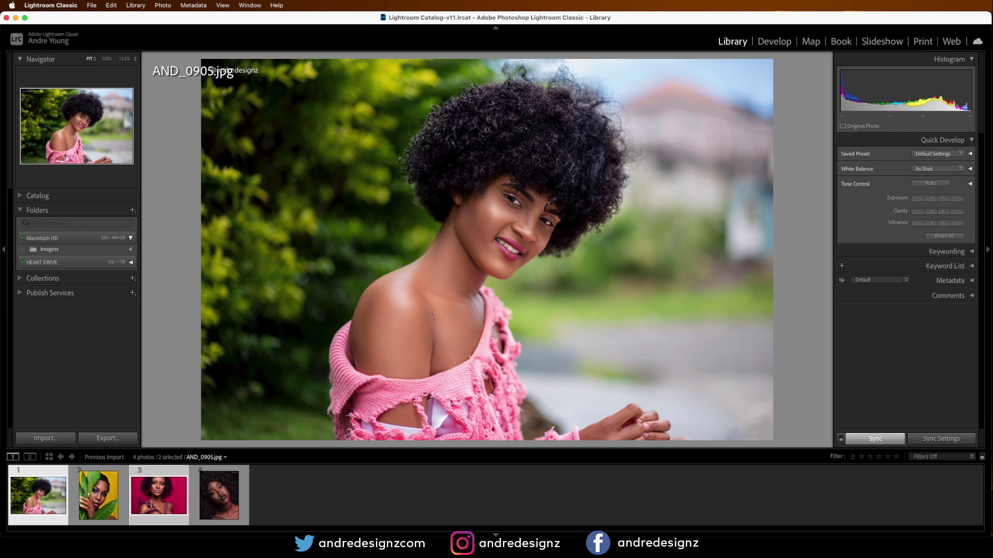
Step: Switch to Finder and preview the exported AND_0905.jpg in the Desktop's Youtube Images folder, fitting the preview so the whole photo shows
key(super+Tab)
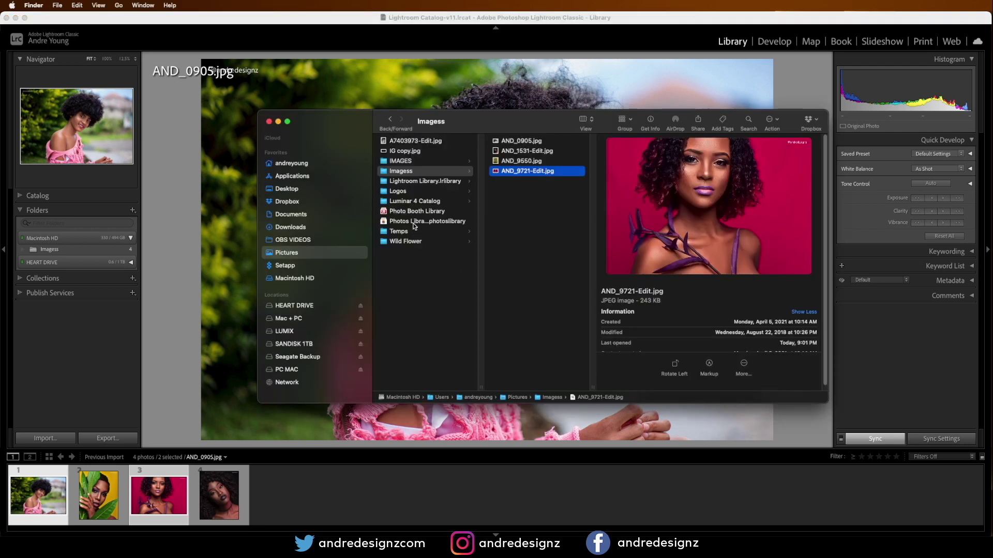
click(294, 191)
click(421, 185)
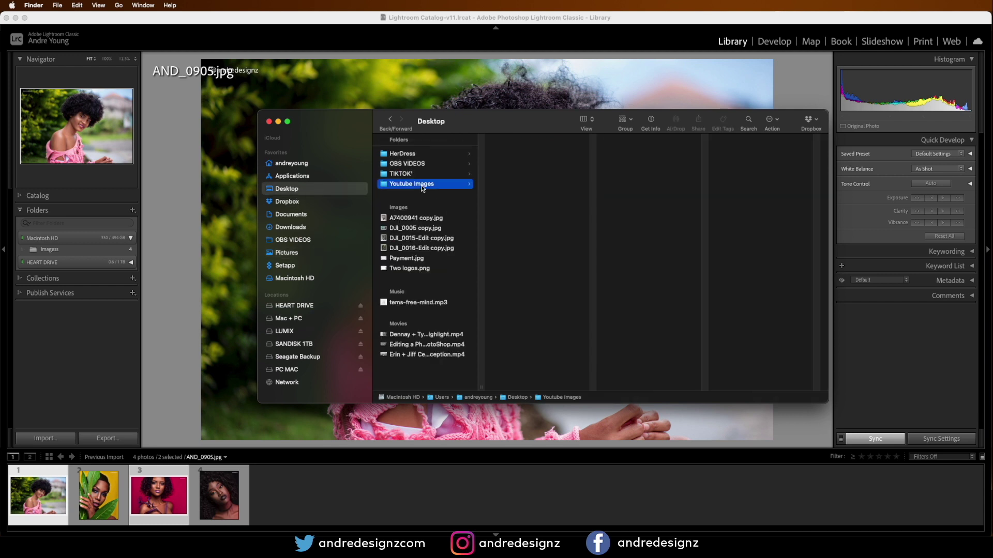
click(536, 154)
key(space)
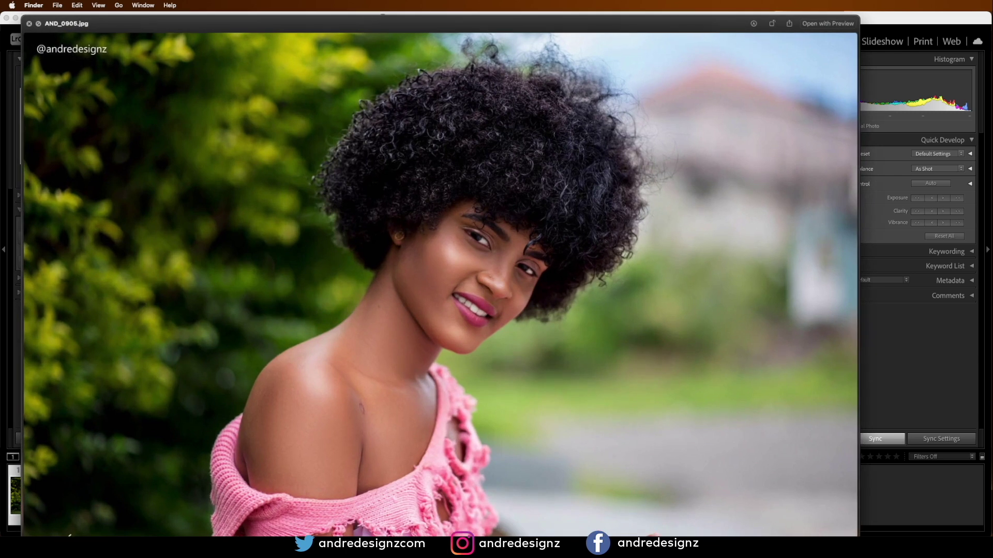
drag(857, 535, 839, 480)
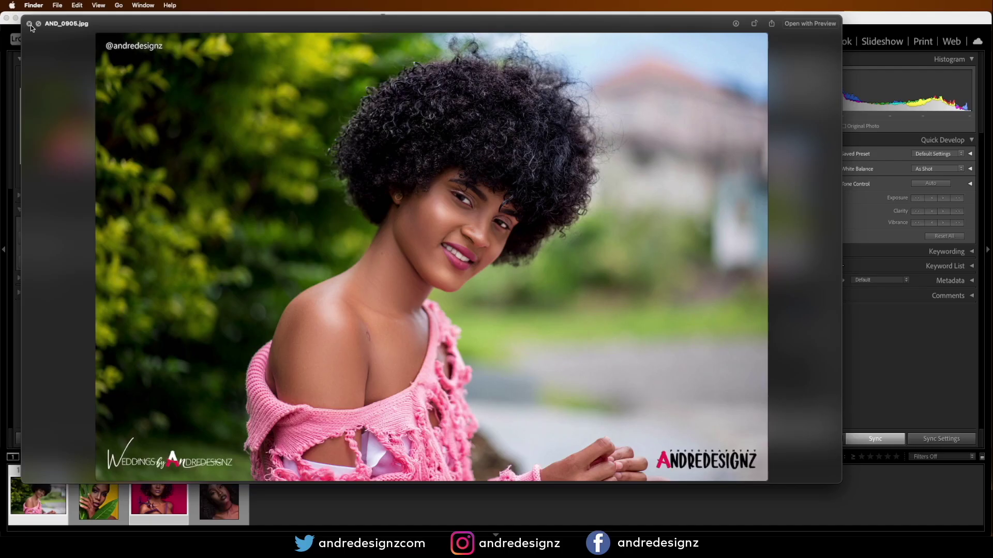
click(30, 25)
Step: Return to Lightroom Classic, select the two portrait-orientation photos, AND_9550.jpg and the fourth one, and open their export settings
click(491, 505)
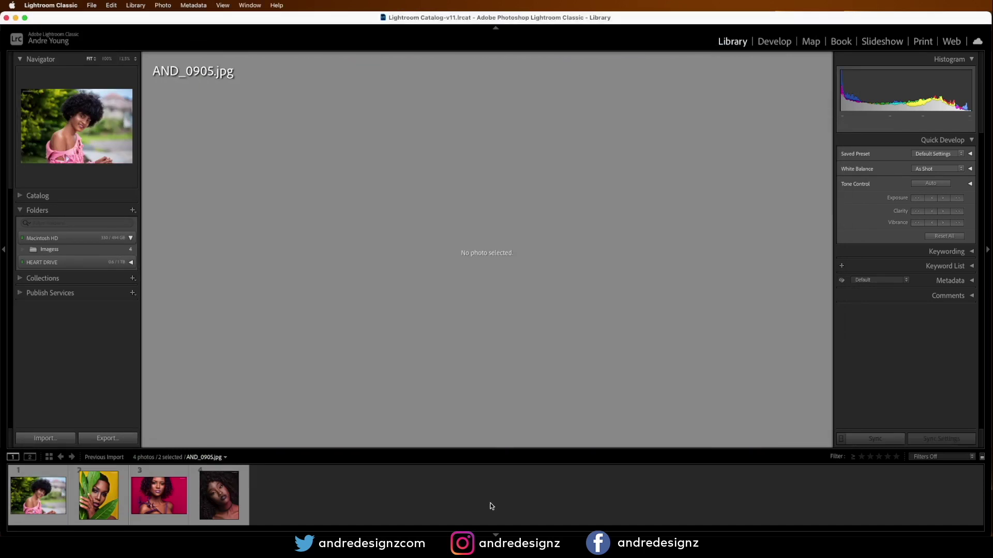
click(99, 503)
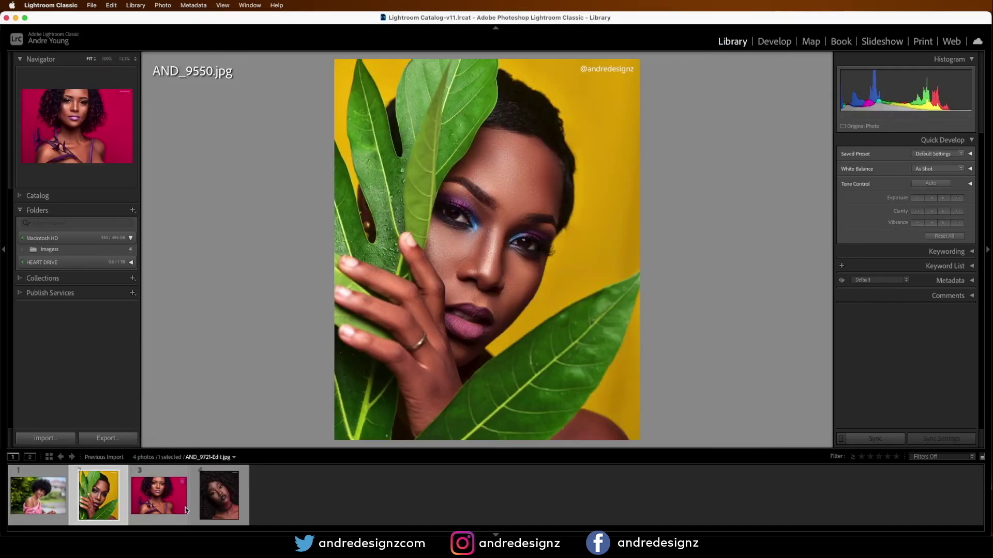
super+click(223, 499)
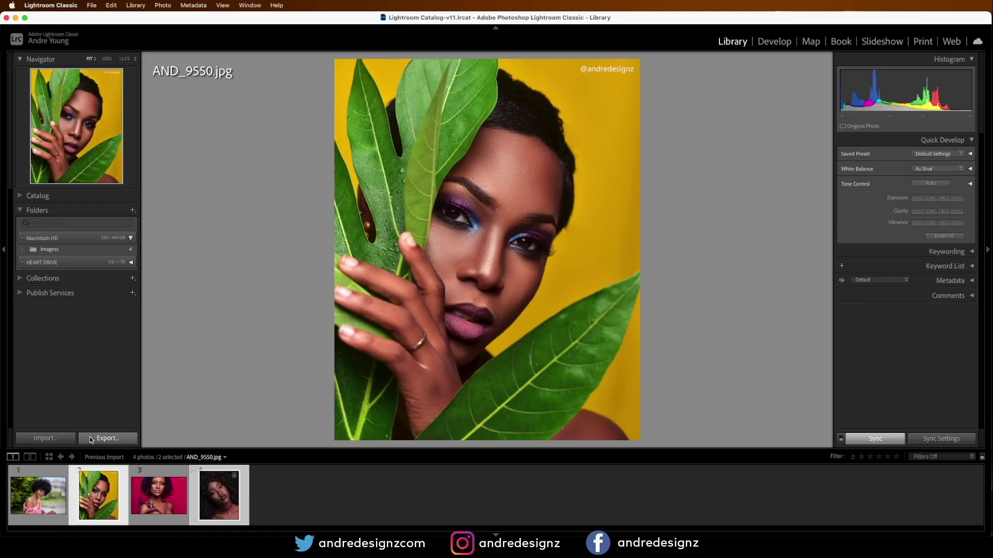
click(107, 438)
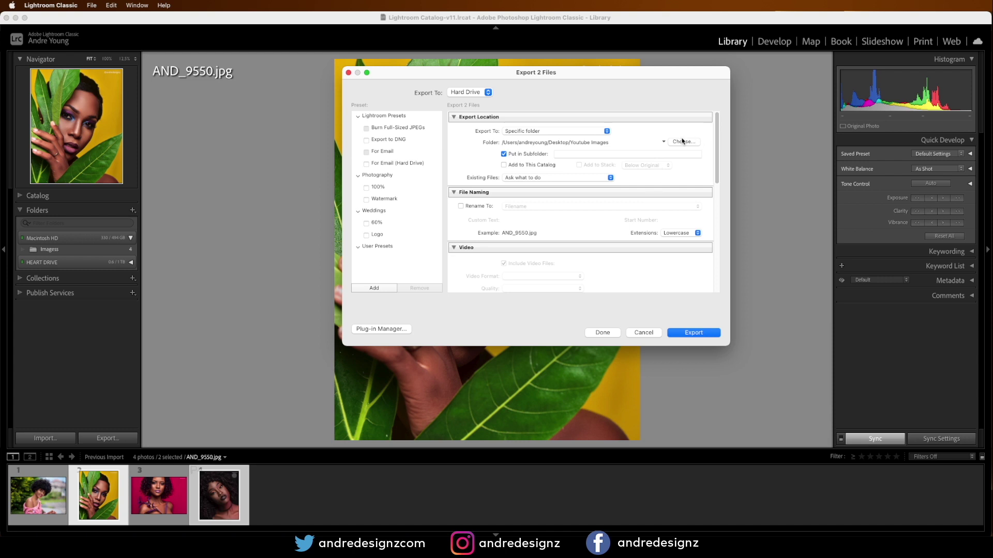
Step: Open the watermark editor from the export's watermarking options and reload Two logos.png from the Desktop as its graphic
drag(716, 148, 719, 284)
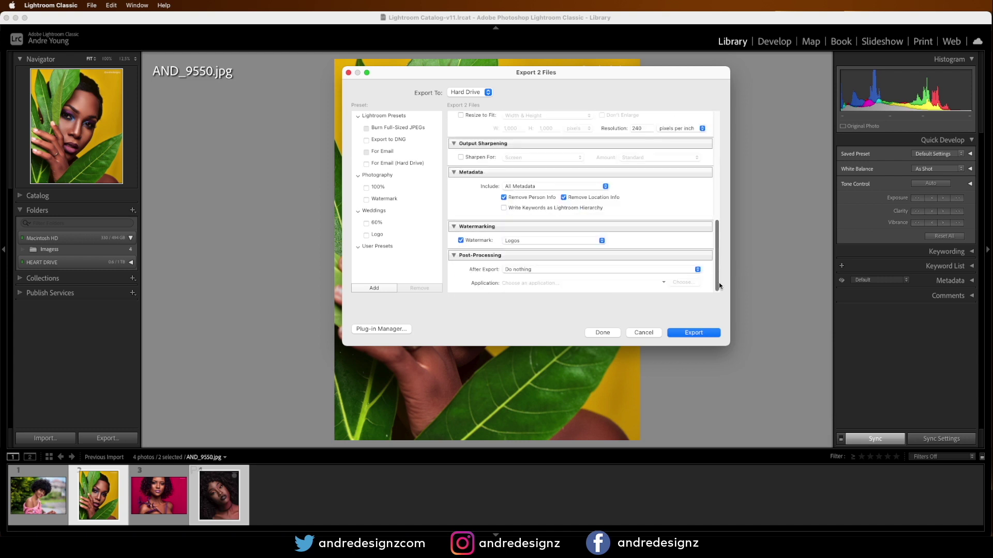
click(546, 245)
click(541, 316)
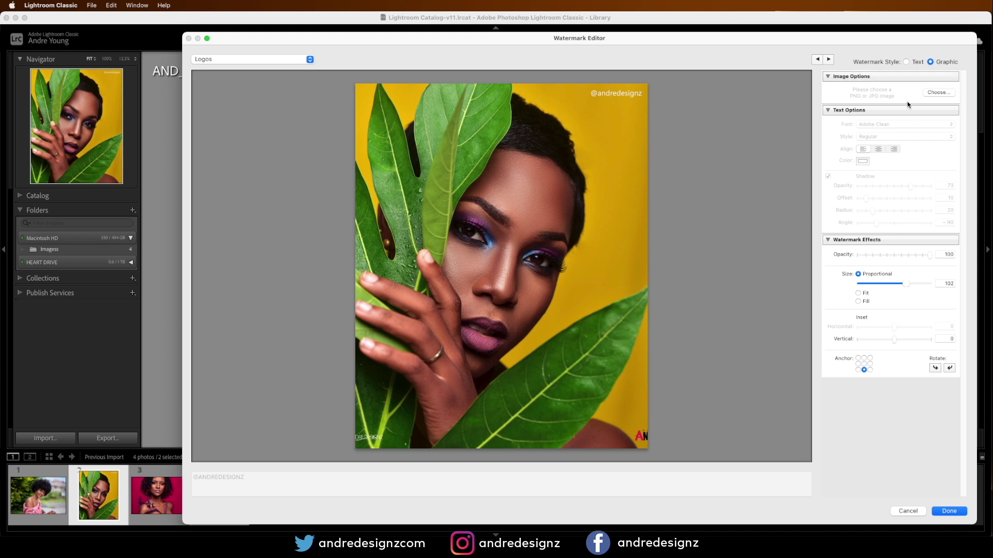
click(936, 93)
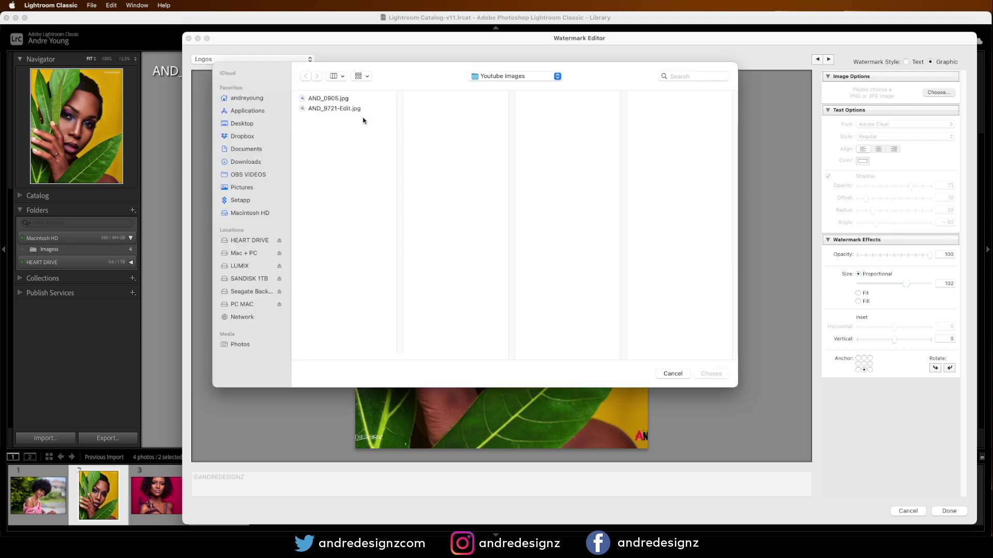
click(251, 191)
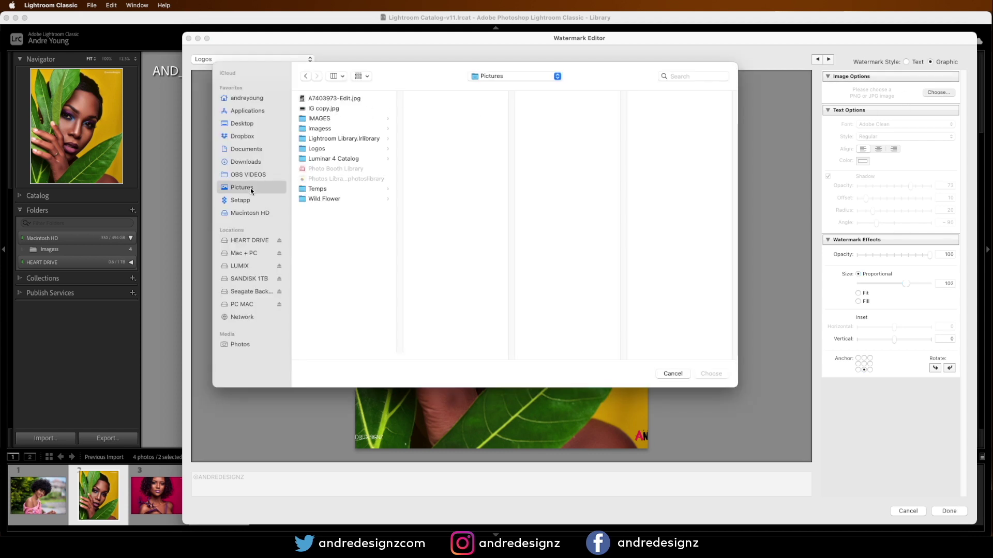
click(244, 138)
click(243, 124)
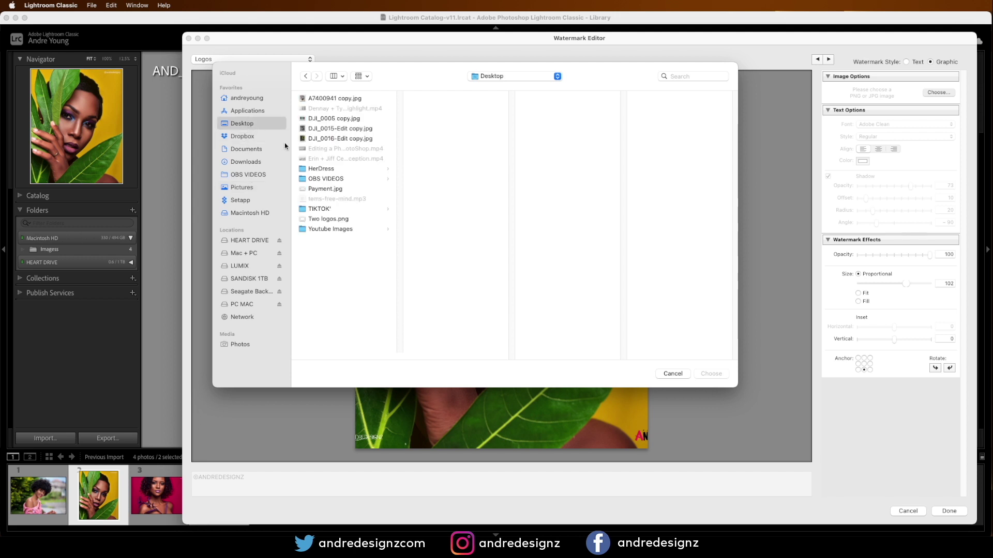
click(332, 220)
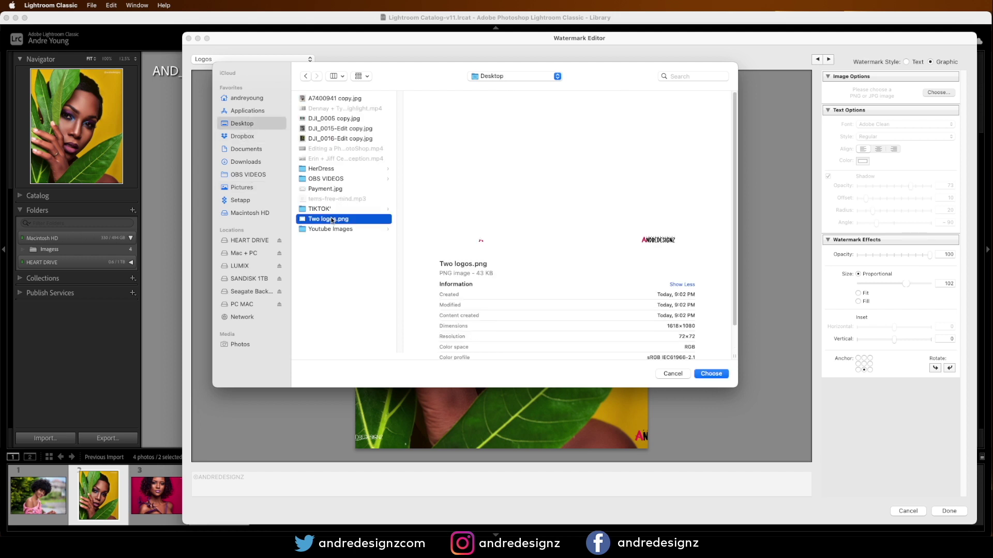
click(721, 374)
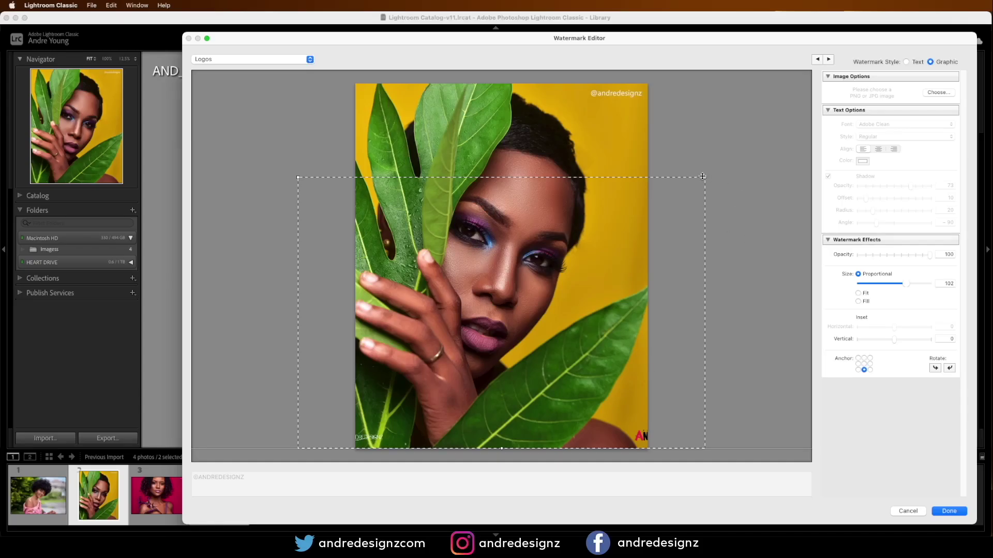
Step: Scale the watermark down to size 72 to fit the vertical photo and save it as a preset named V two logoss
drag(702, 176, 644, 258)
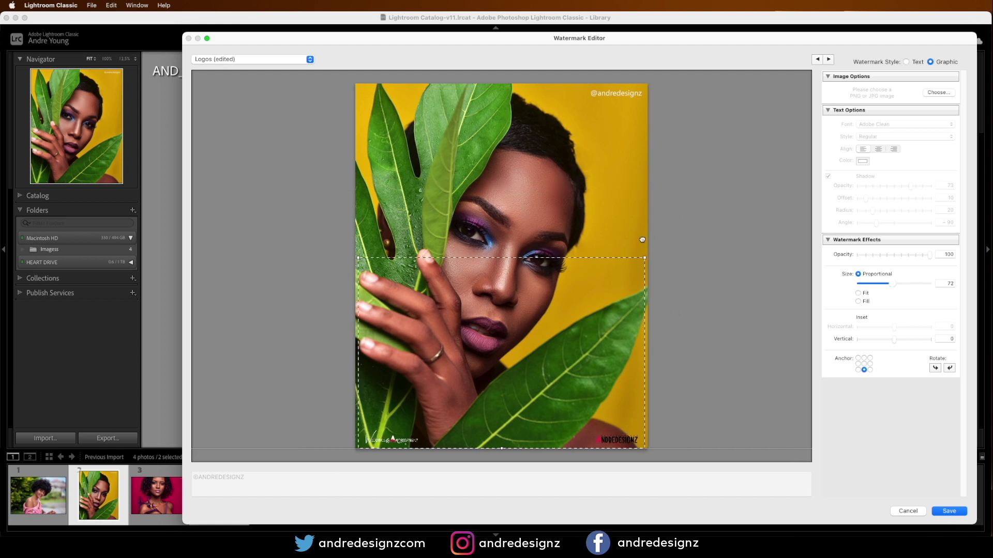
click(938, 511)
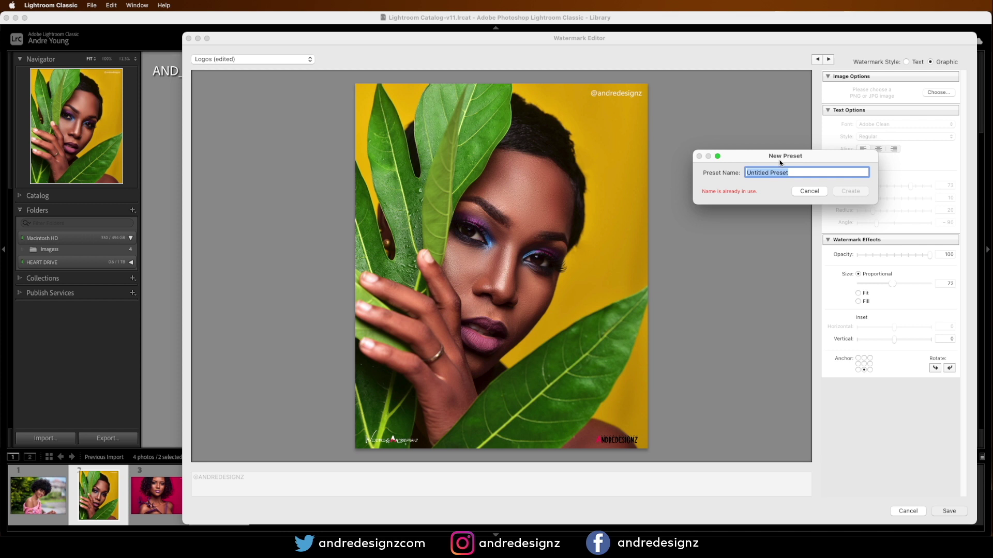
text(V)
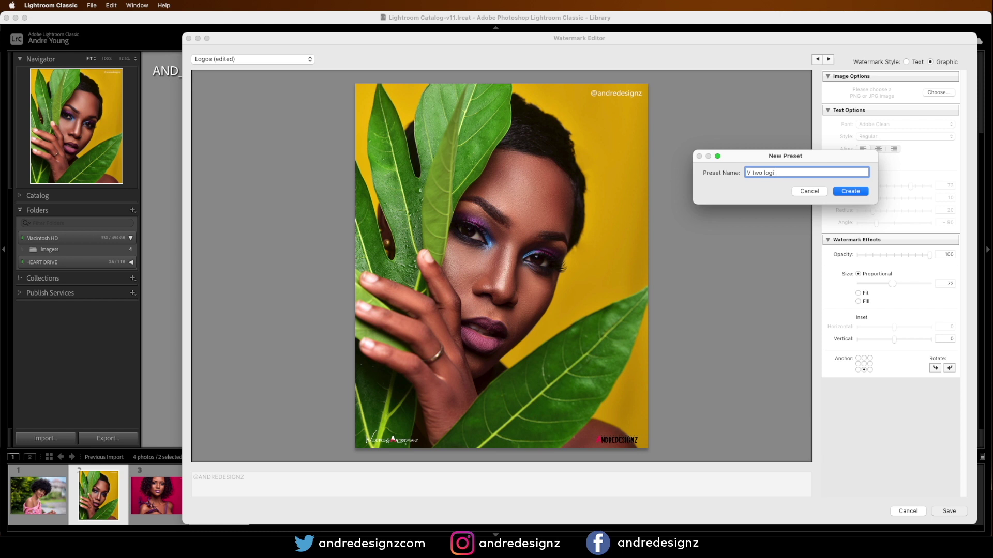
text(two logos)
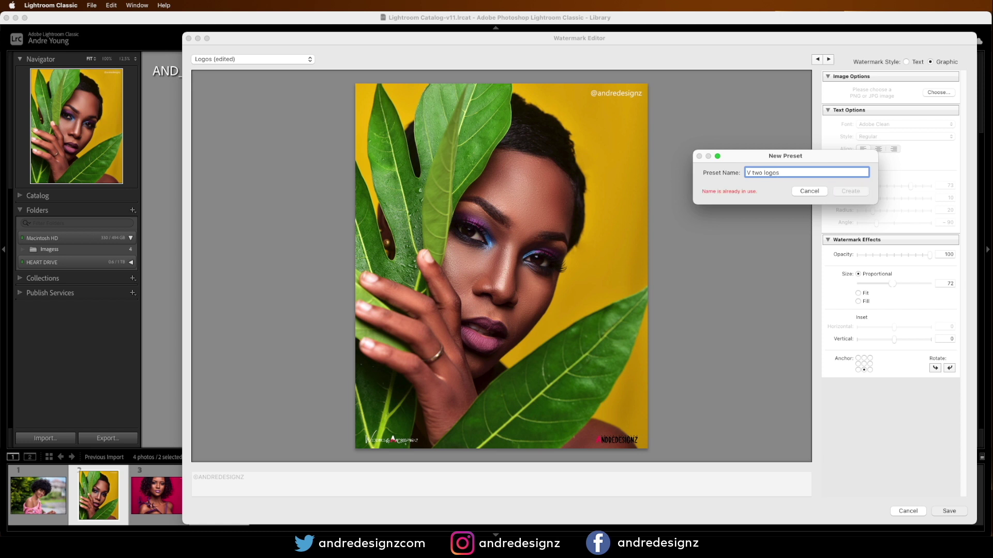
text(s)
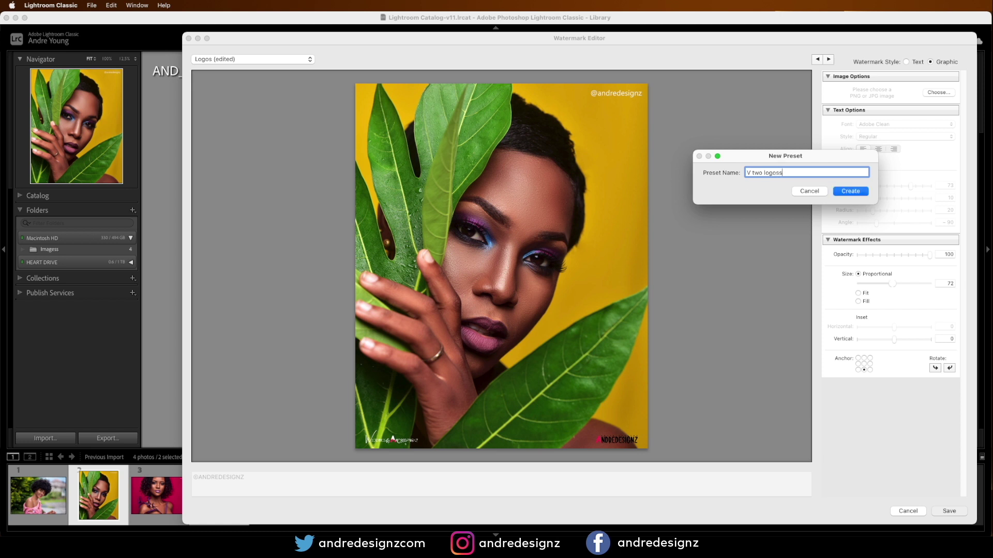
click(841, 191)
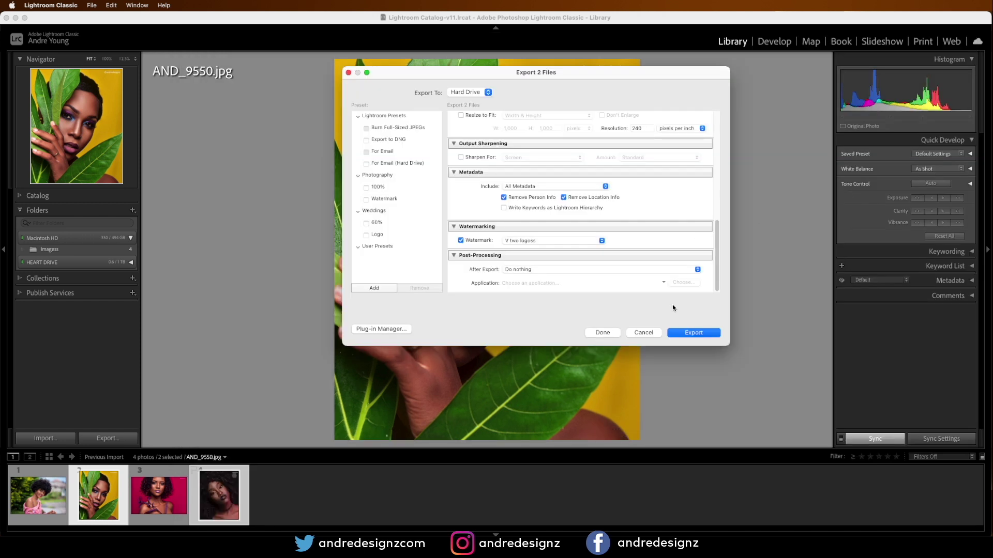
Step: Export the two vertical photos and preview the exported AND_1531-Edit.jpg from the Youtube Images folder in Finder
click(693, 333)
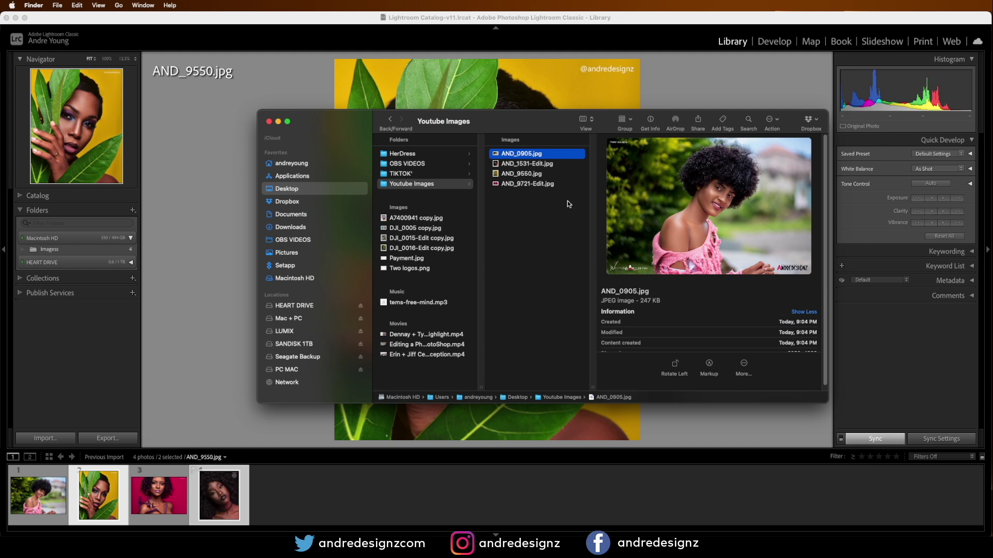
click(537, 164)
key(space)
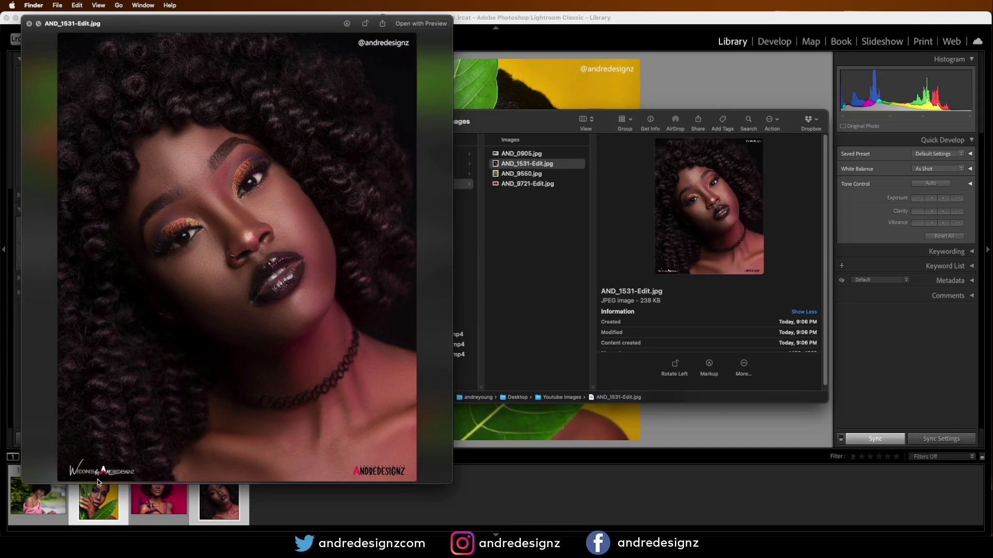
drag(307, 30, 538, 35)
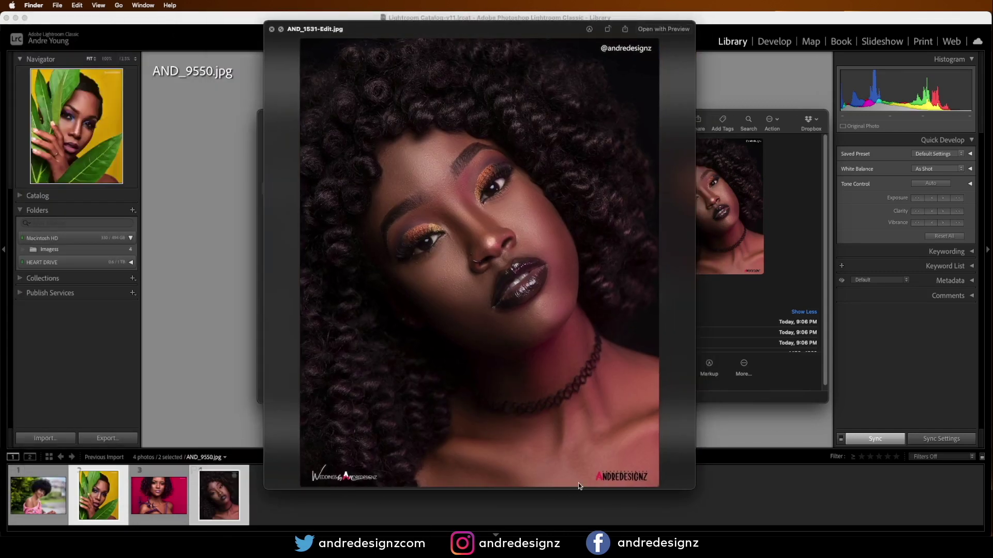